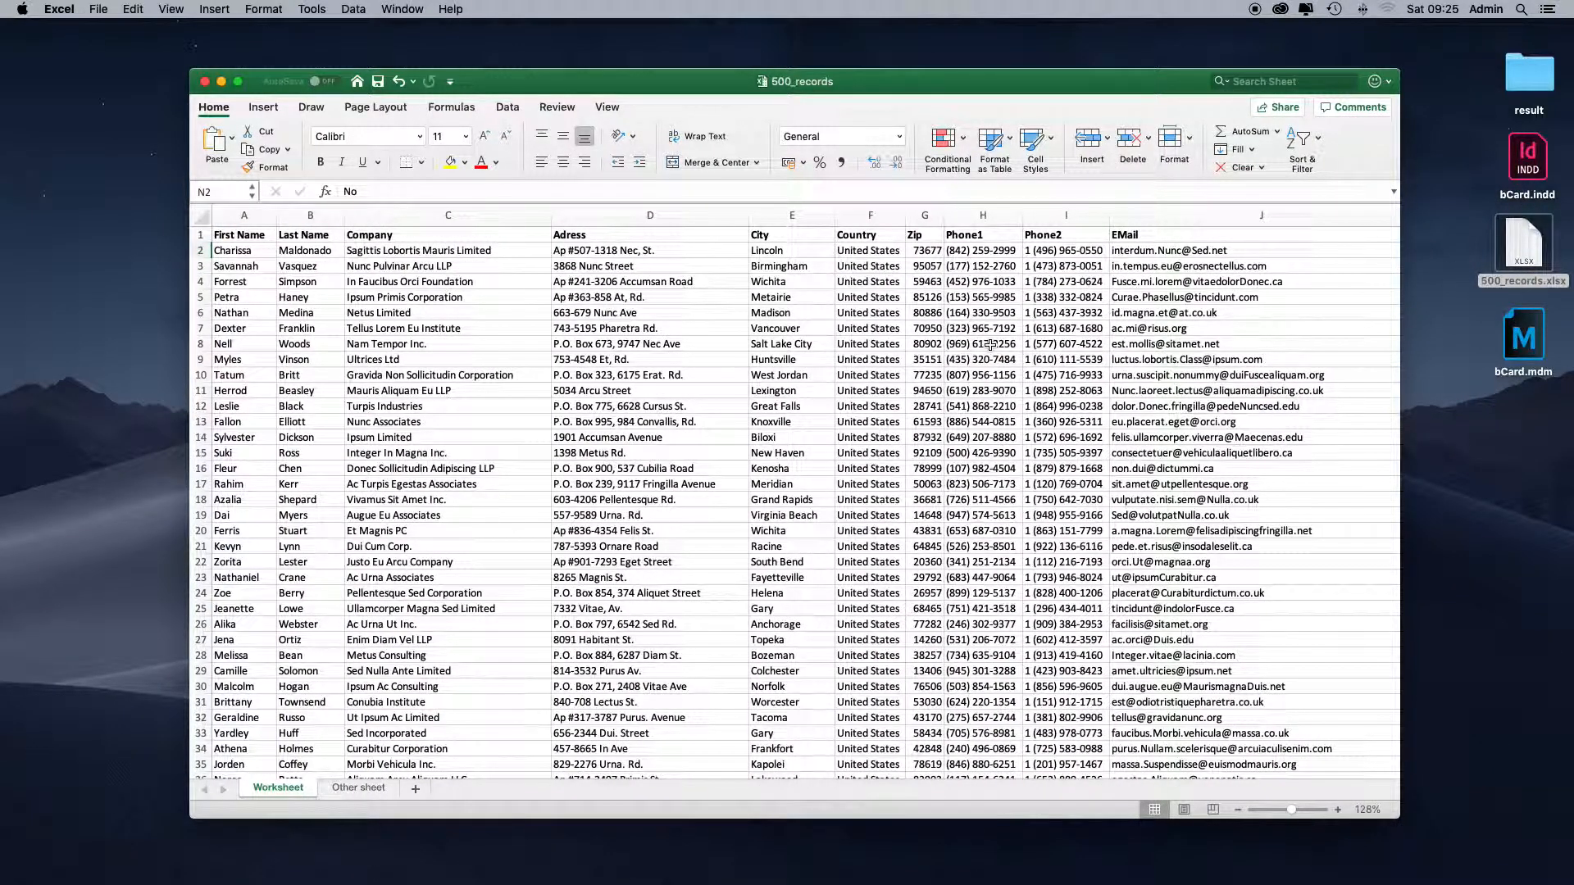
Look through the 500_records worksheet's columns from First Name to VIP, and close the workbook.
scroll(990, 347, right, 10)
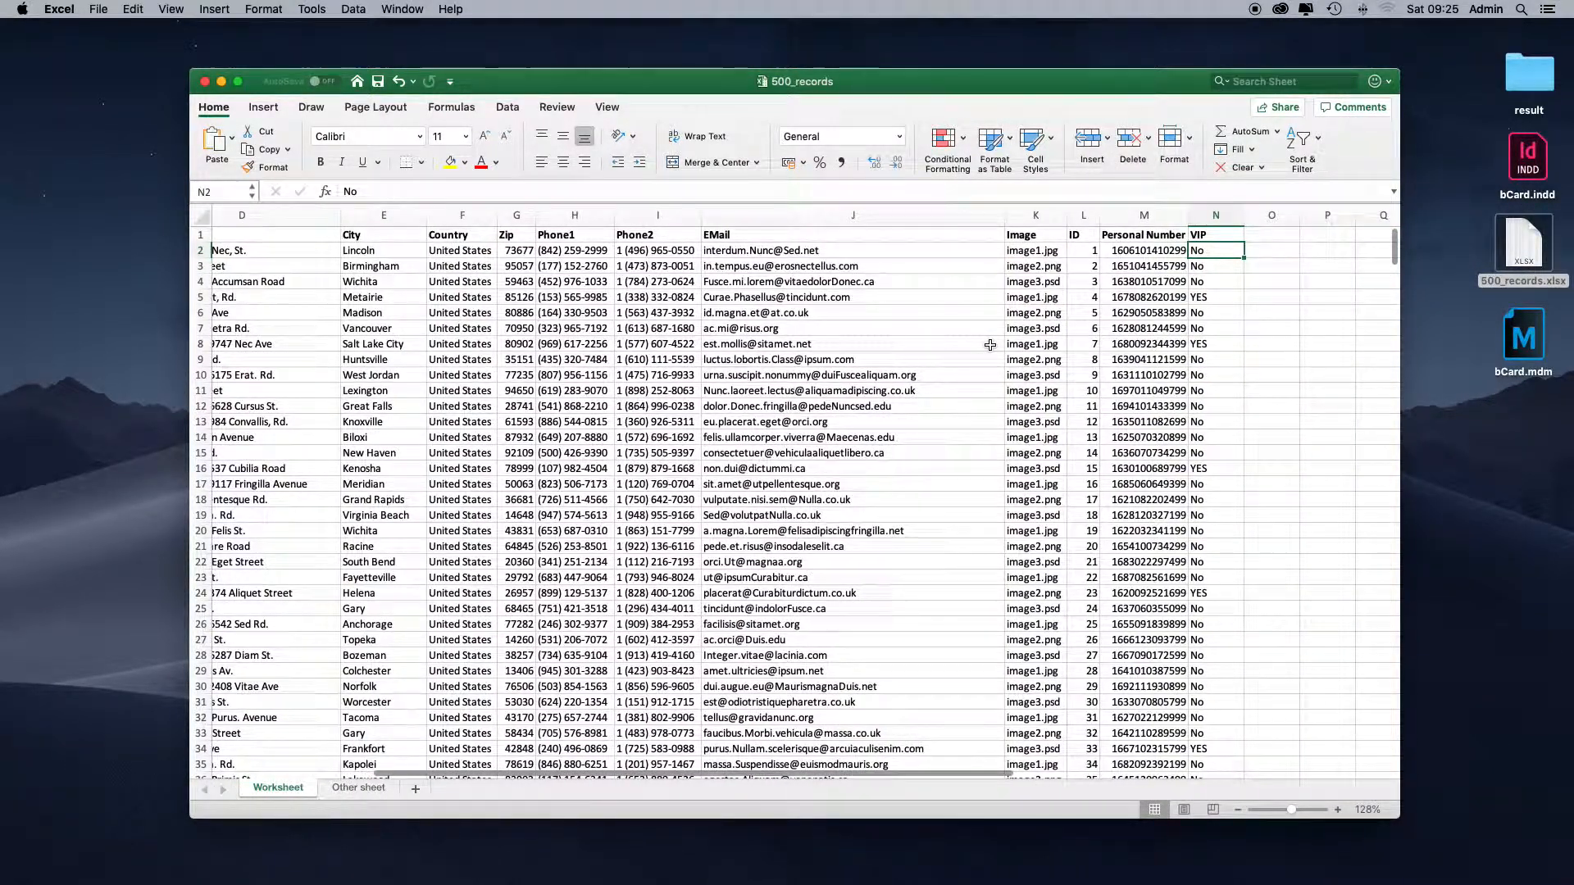
scroll(990, 345, left, 8)
scroll(988, 345, right, 5)
scroll(988, 346, right, 3)
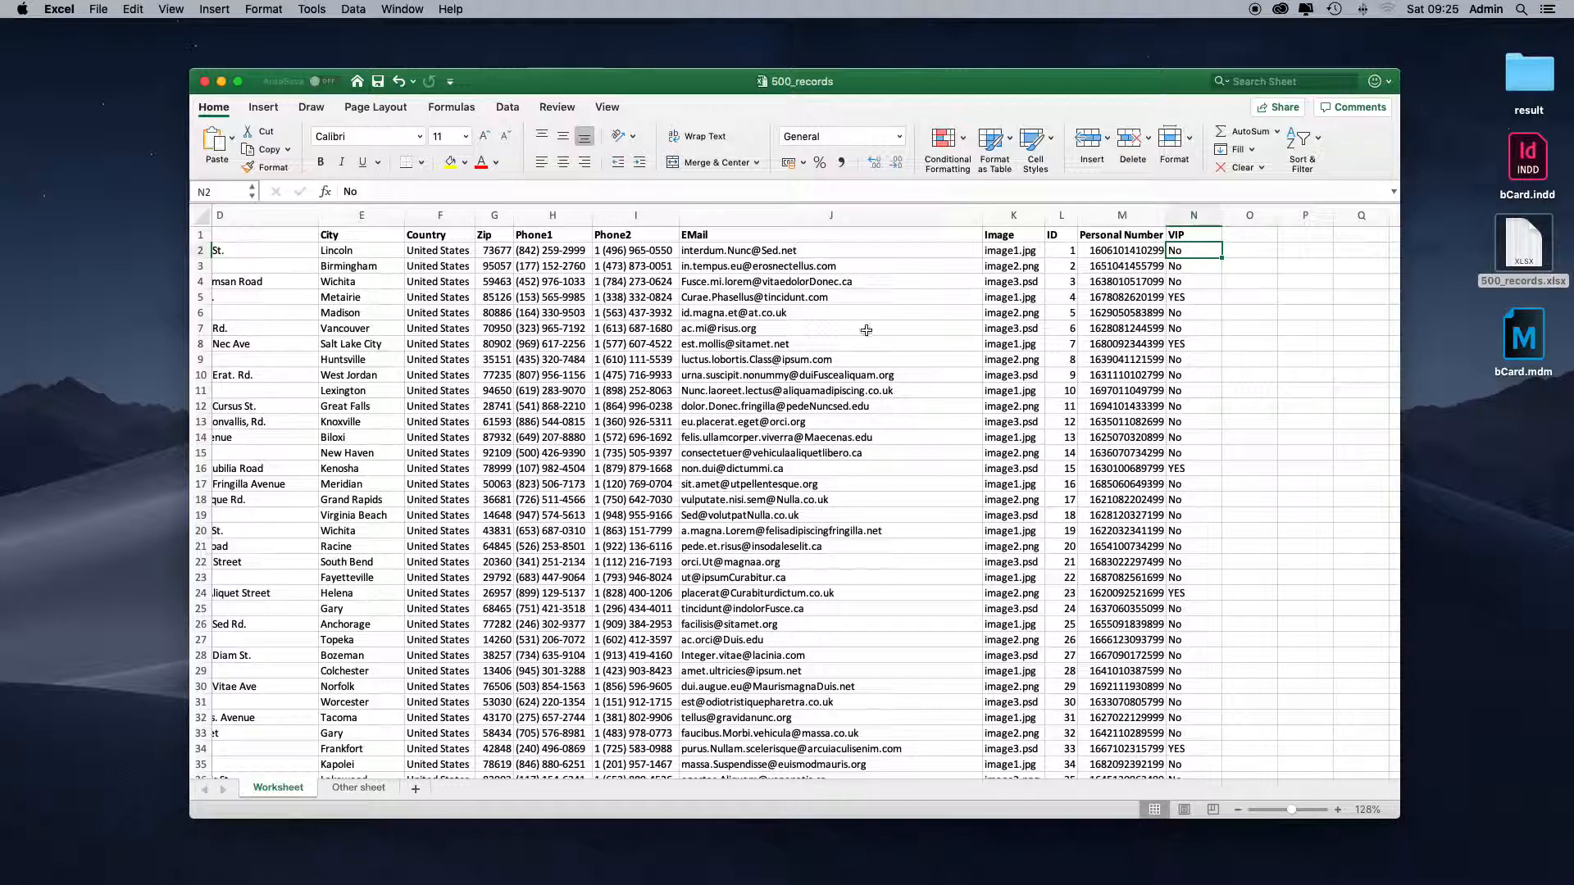
scroll(866, 331, left, 10)
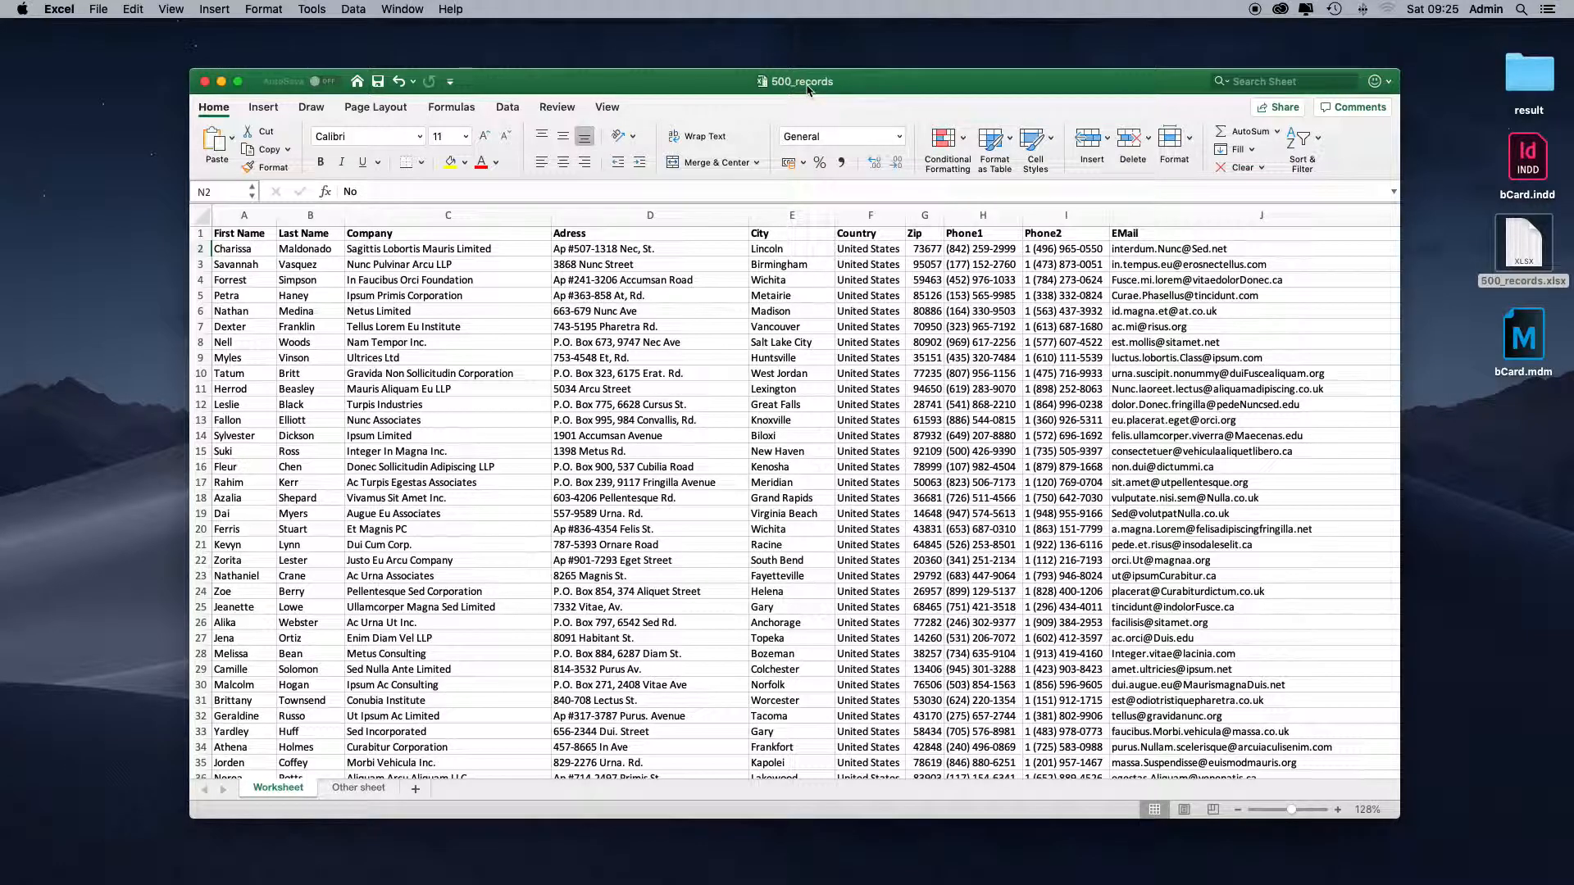
scroll(670, 346, up, 1)
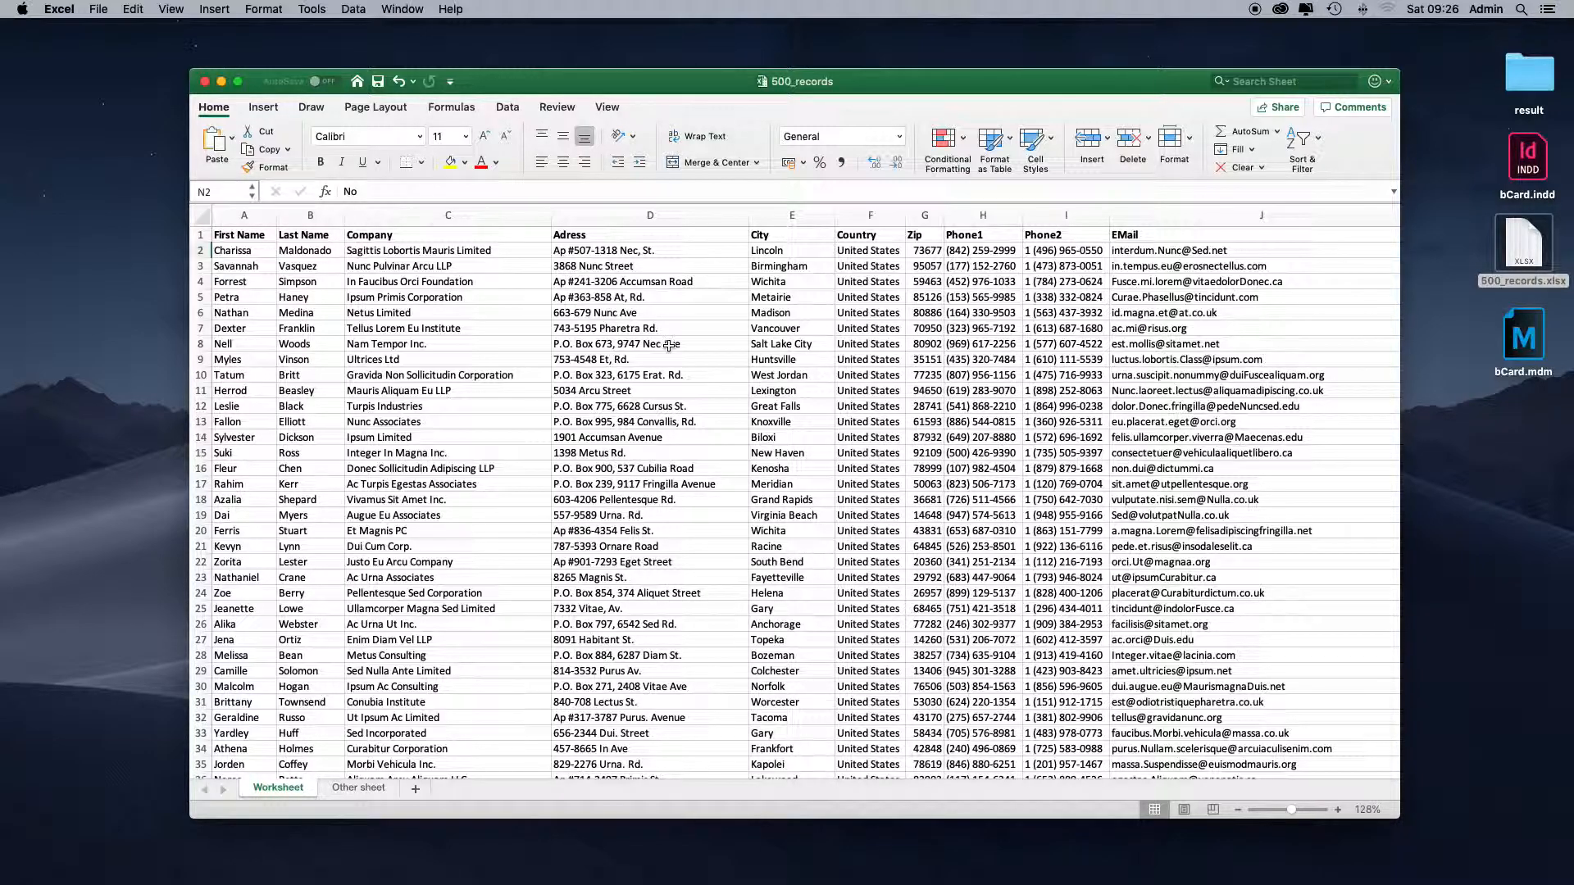
click(204, 82)
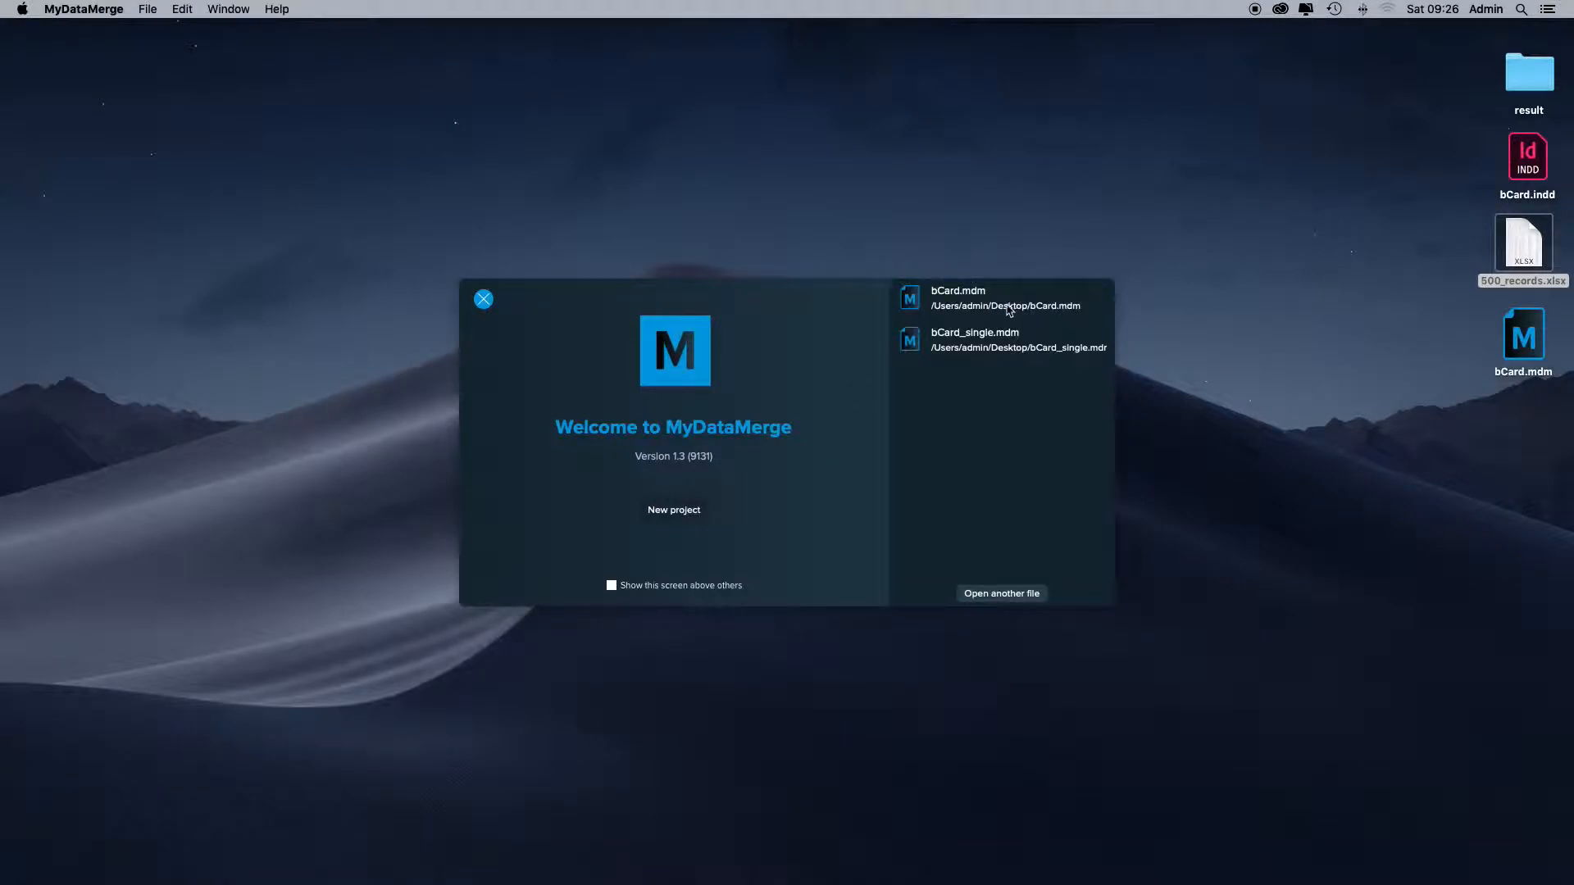
Open the bCard.mdm project in MyDataMerge and open the Last Name placeholder for editing.
double_click(1523, 343)
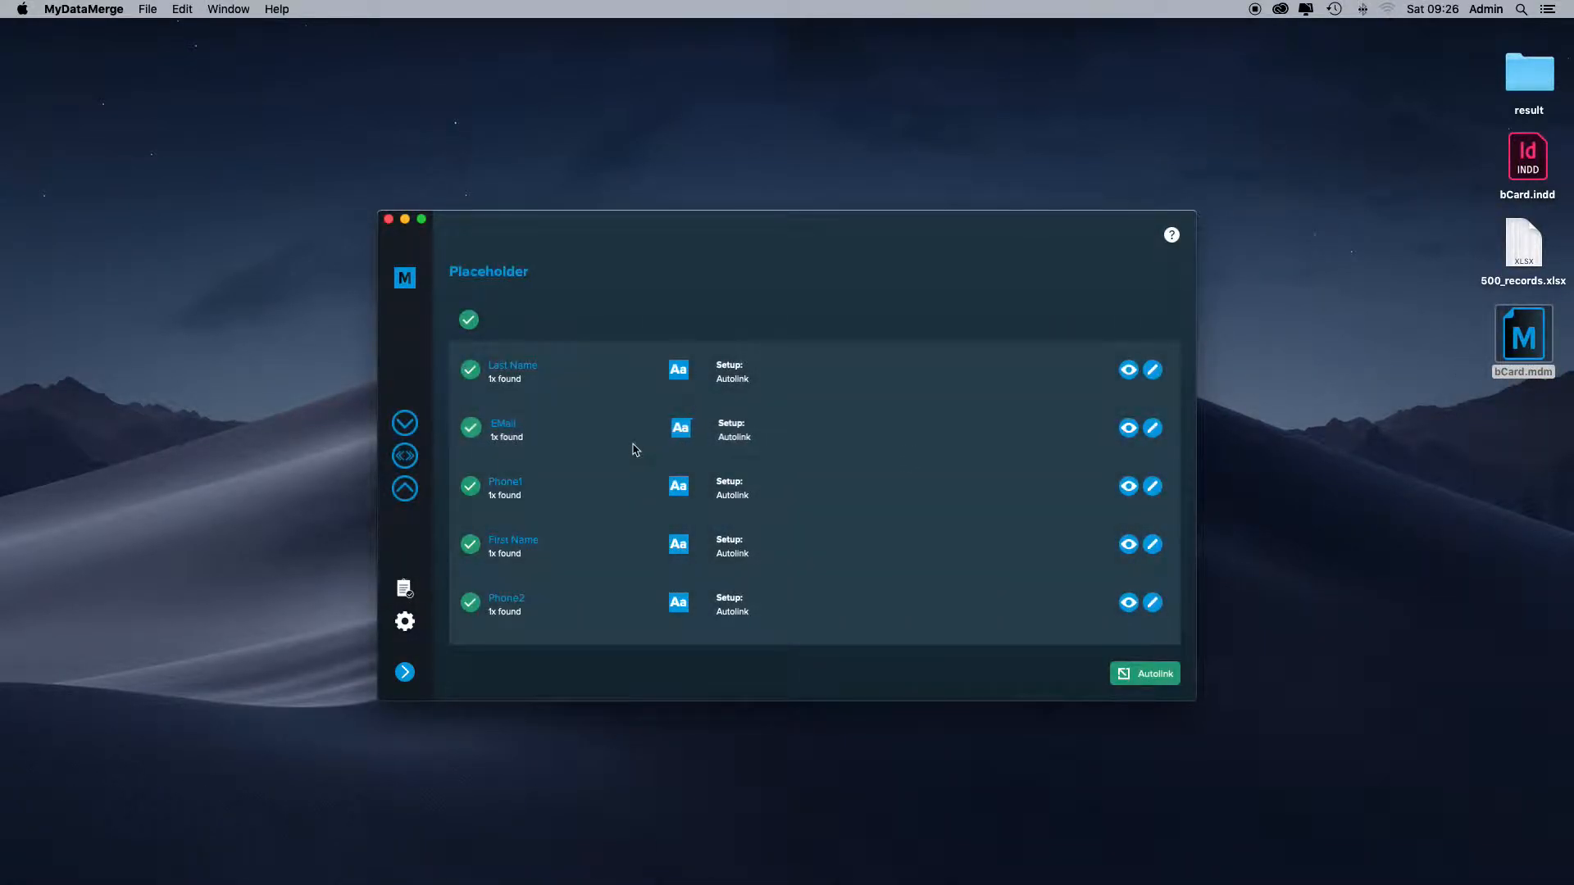
scroll(632, 446, down, 2)
scroll(632, 449, up, 2)
click(503, 375)
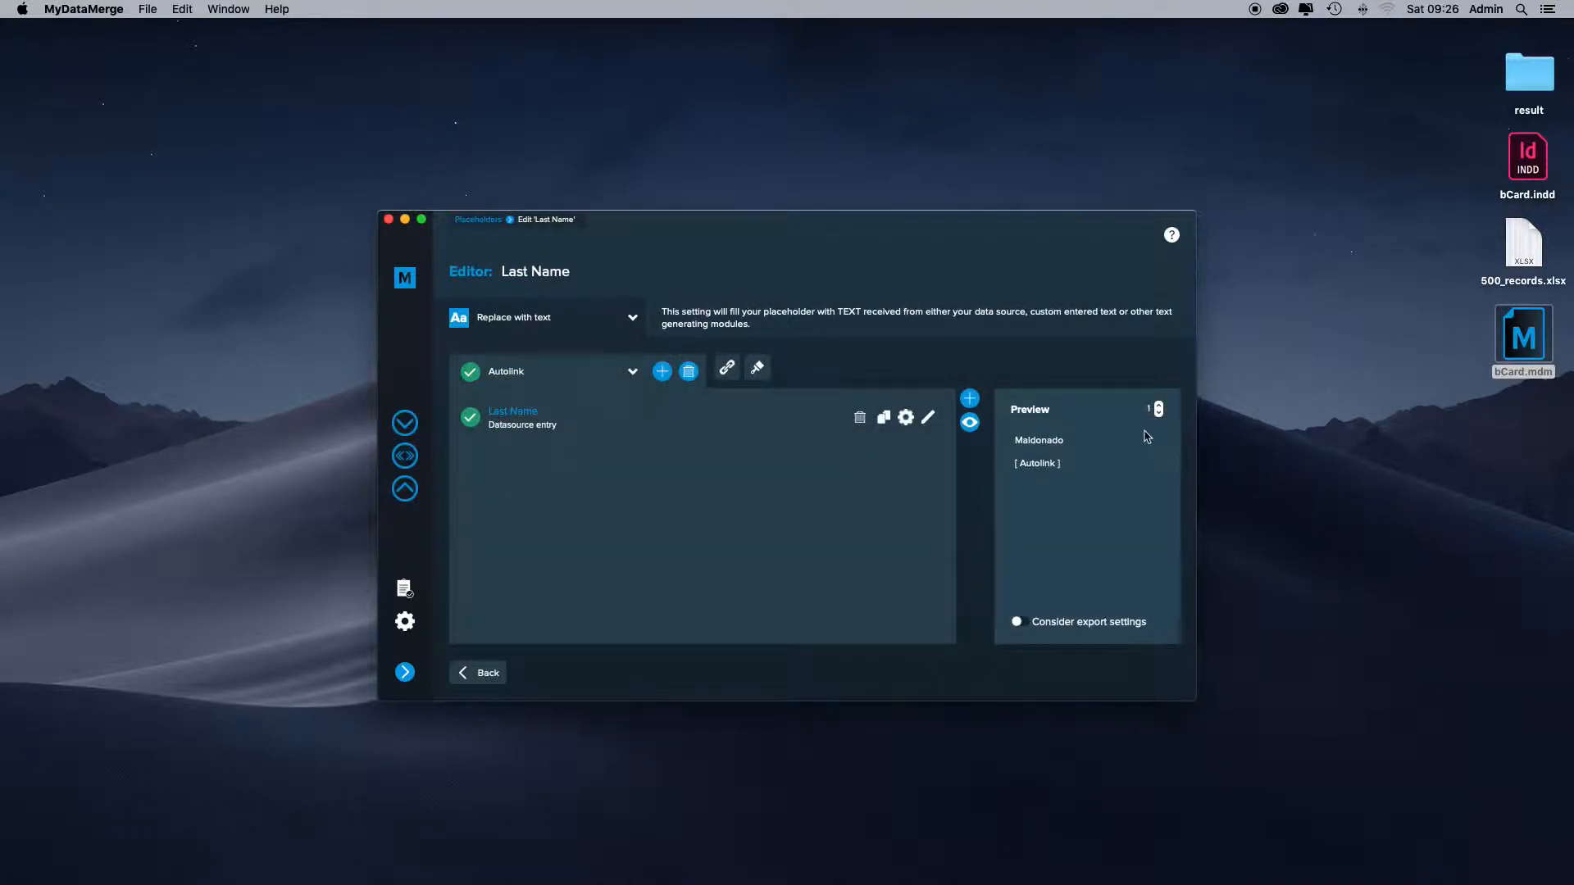
Step the Last Name placeholder's preview forward through the first data records and back to record 1.
click(1159, 406)
click(1159, 406)
click(1159, 406)
click(1159, 413)
click(1158, 413)
click(1158, 413)
Open 500_records.xlsx to check its record order, and compare it with the Last Name placeholder's preview records.
double_click(1516, 262)
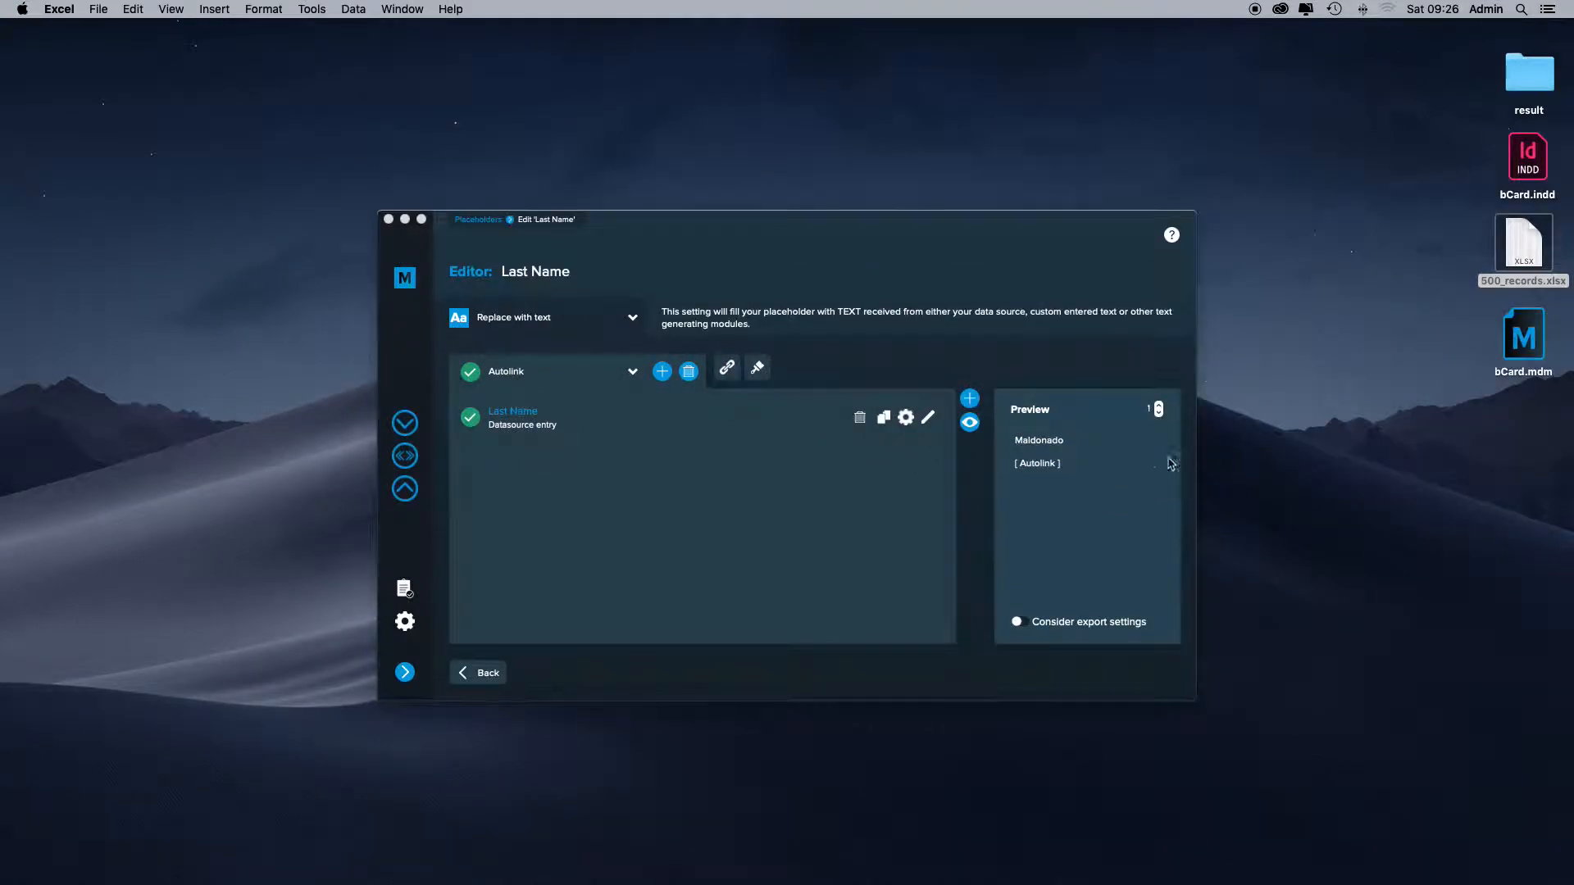
click(1158, 410)
click(1158, 408)
click(1158, 407)
click(1158, 407)
click(1158, 413)
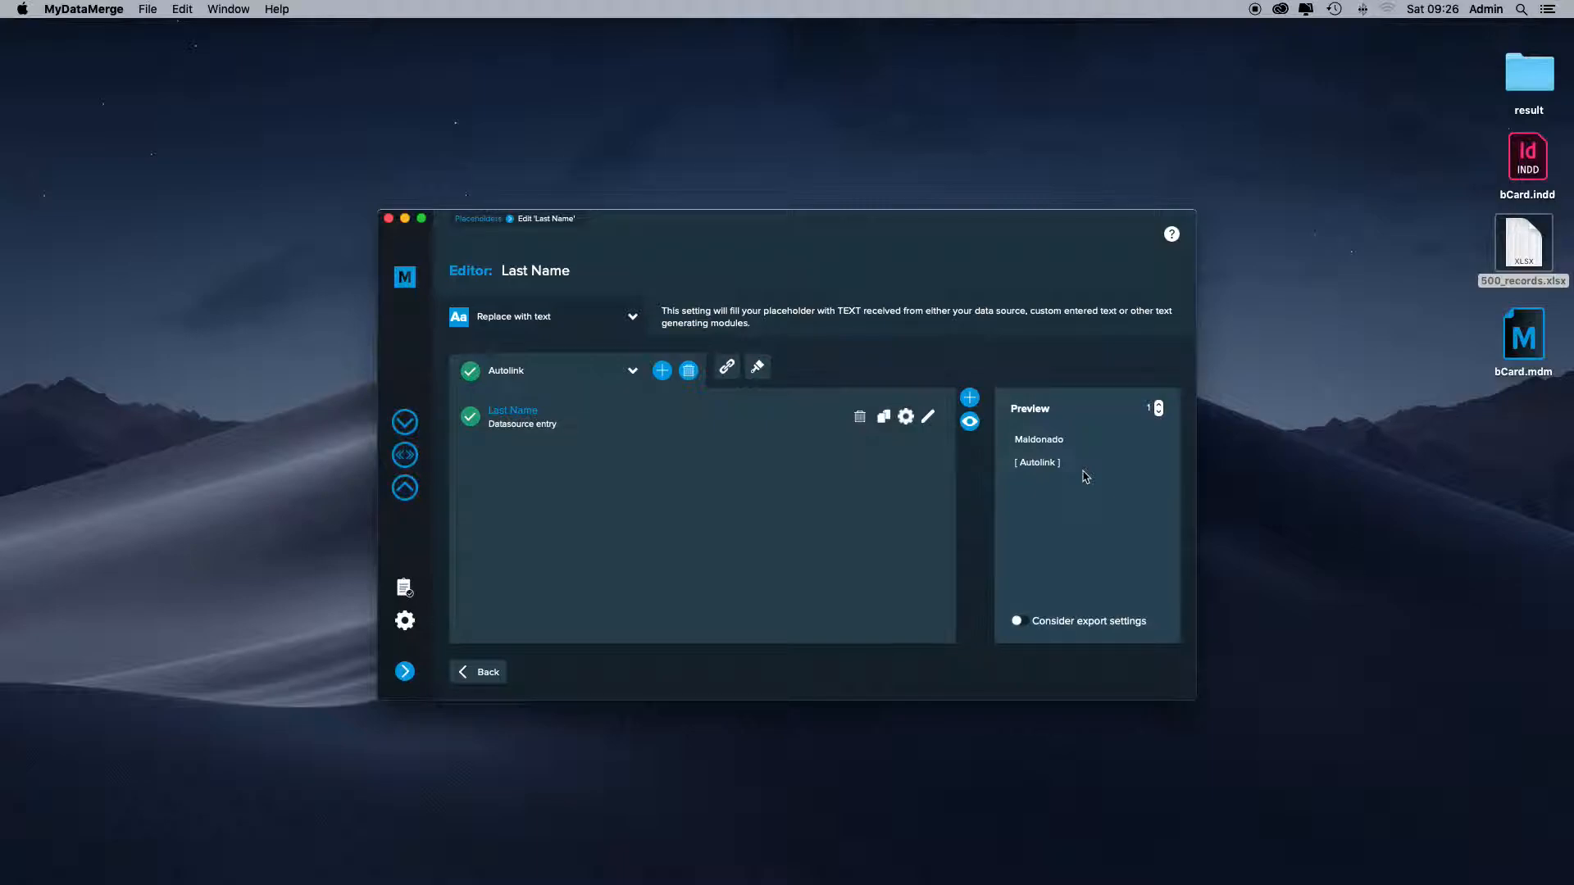
Enable record sorting in the export extras, using Last Name as the data column in ascending order.
click(404, 489)
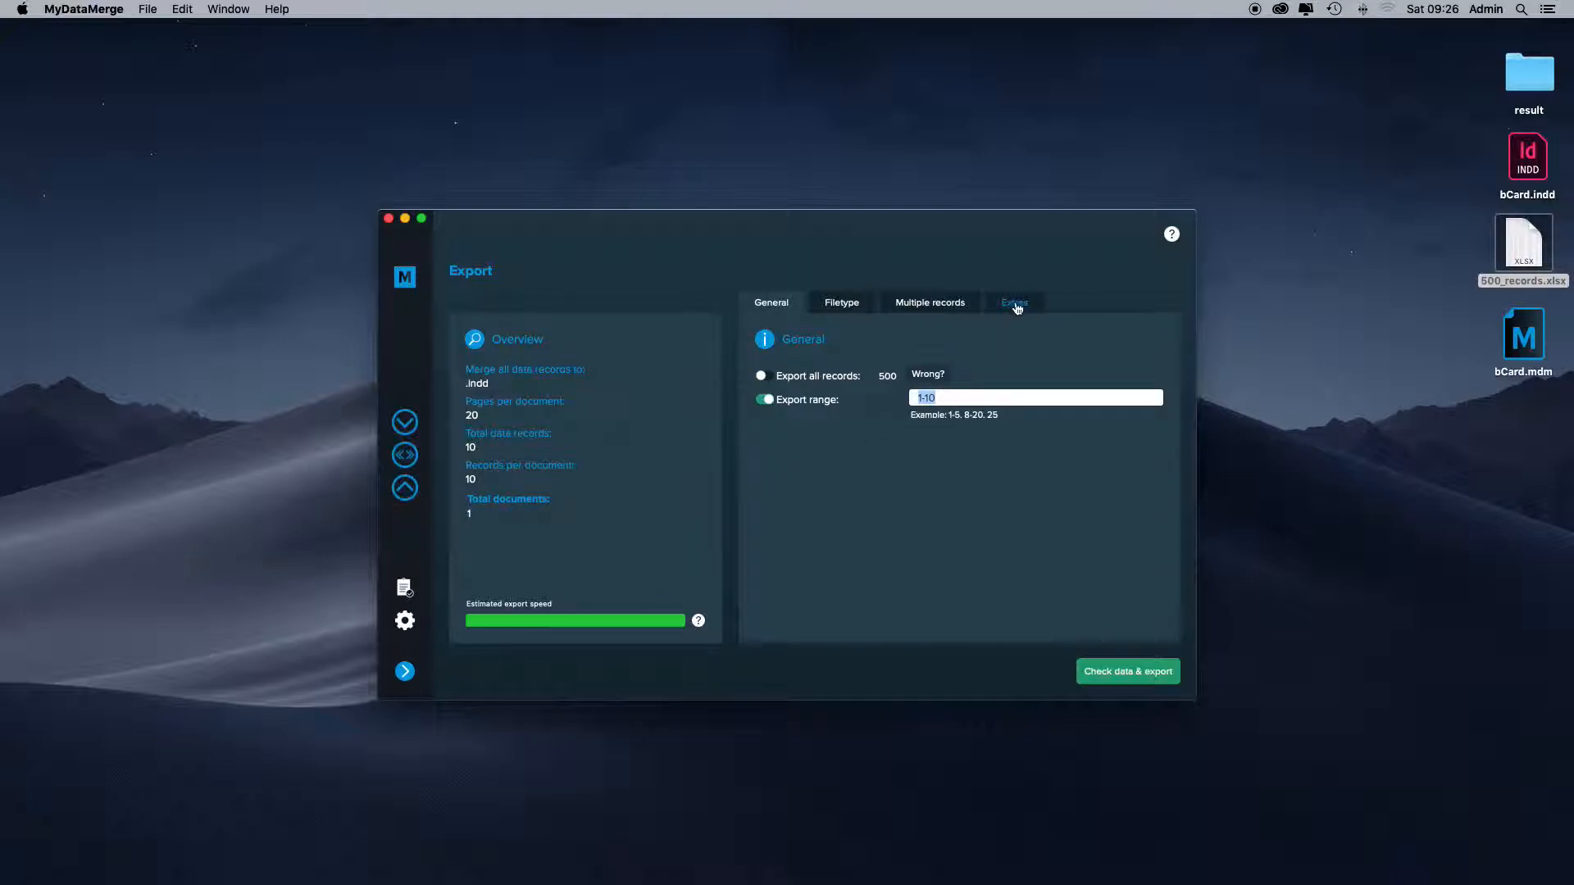
click(1015, 304)
click(867, 341)
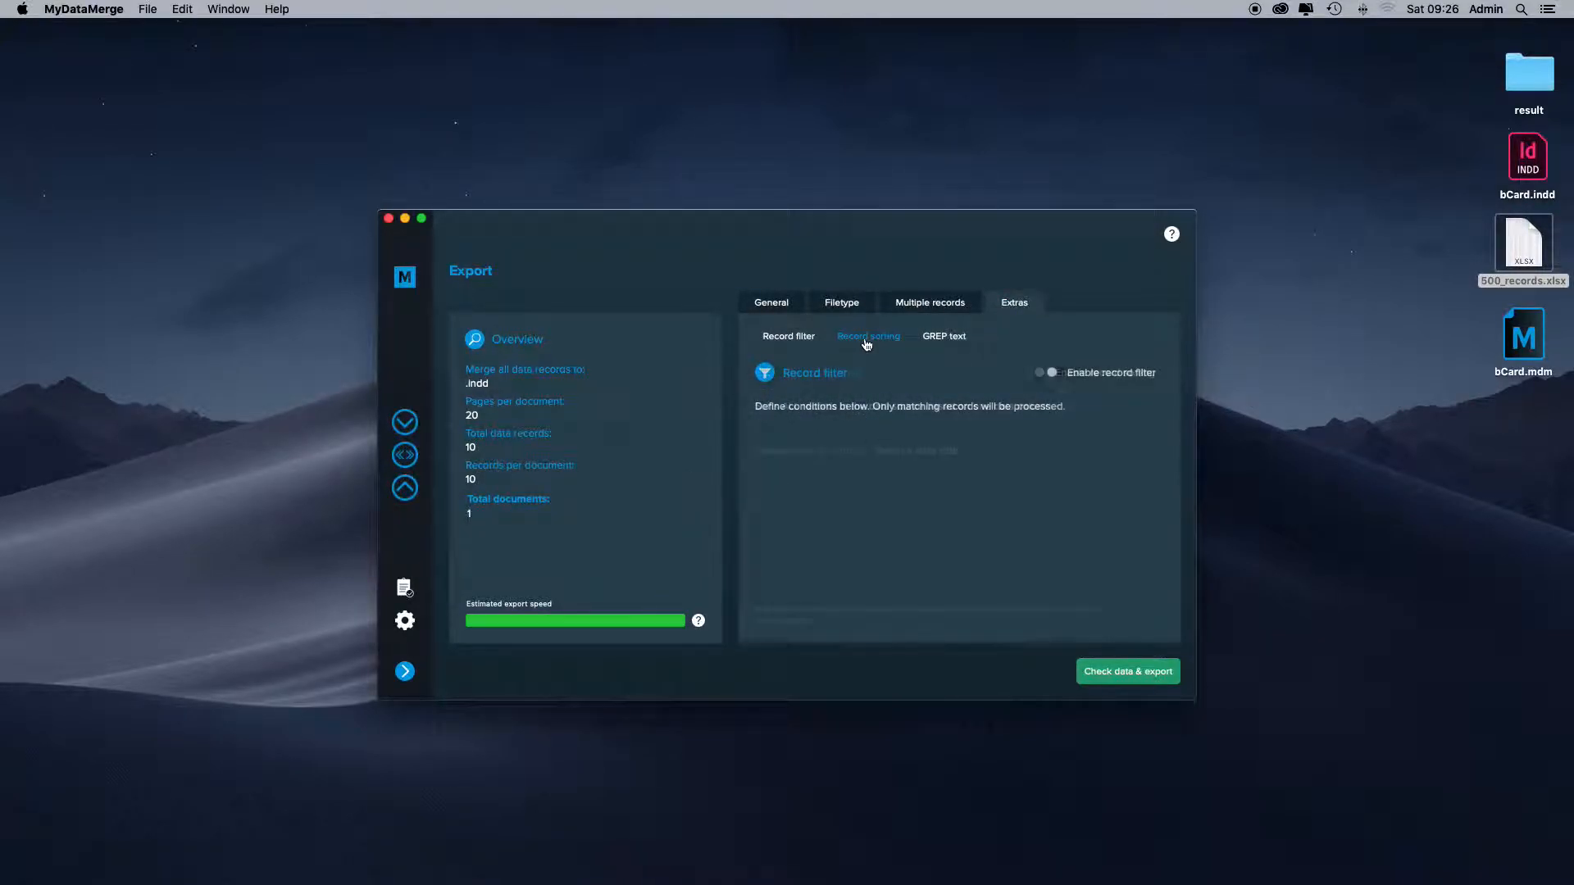
click(1138, 376)
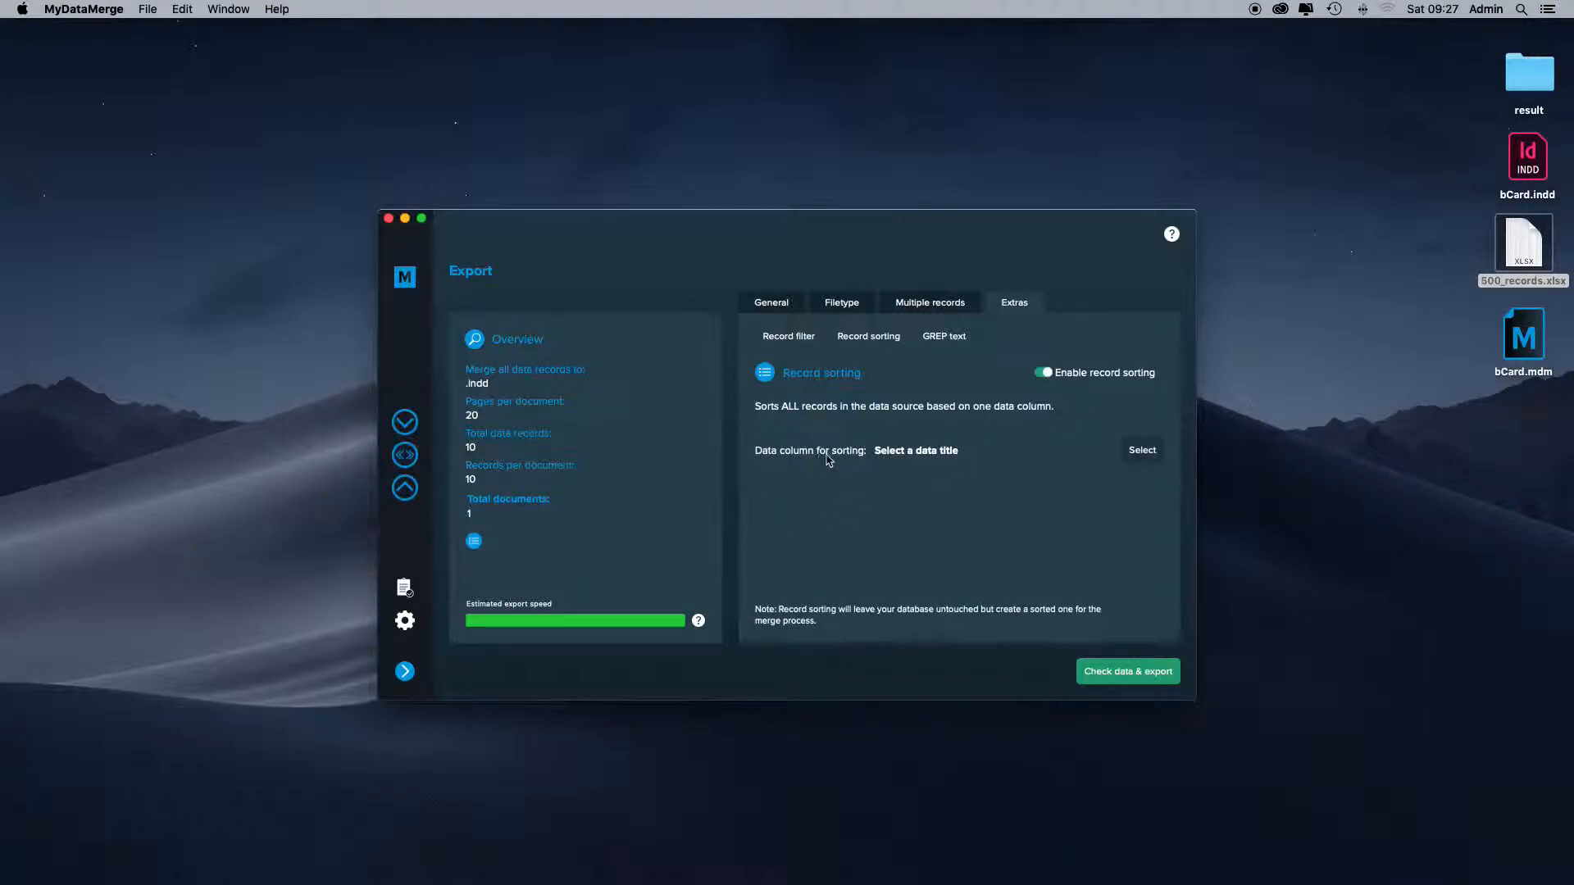
click(1140, 456)
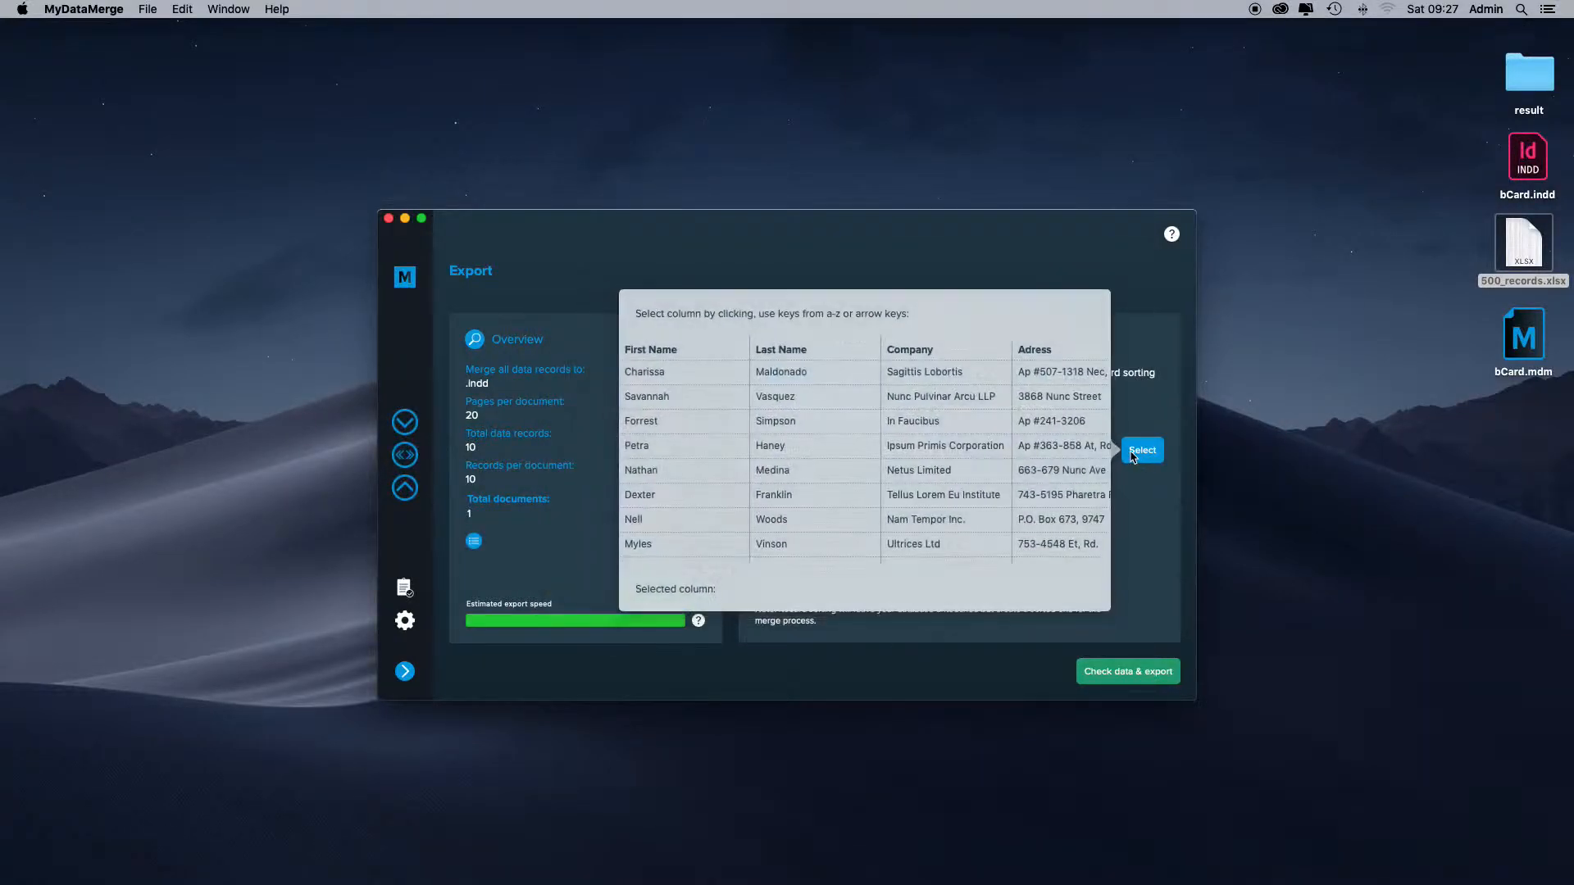
click(796, 402)
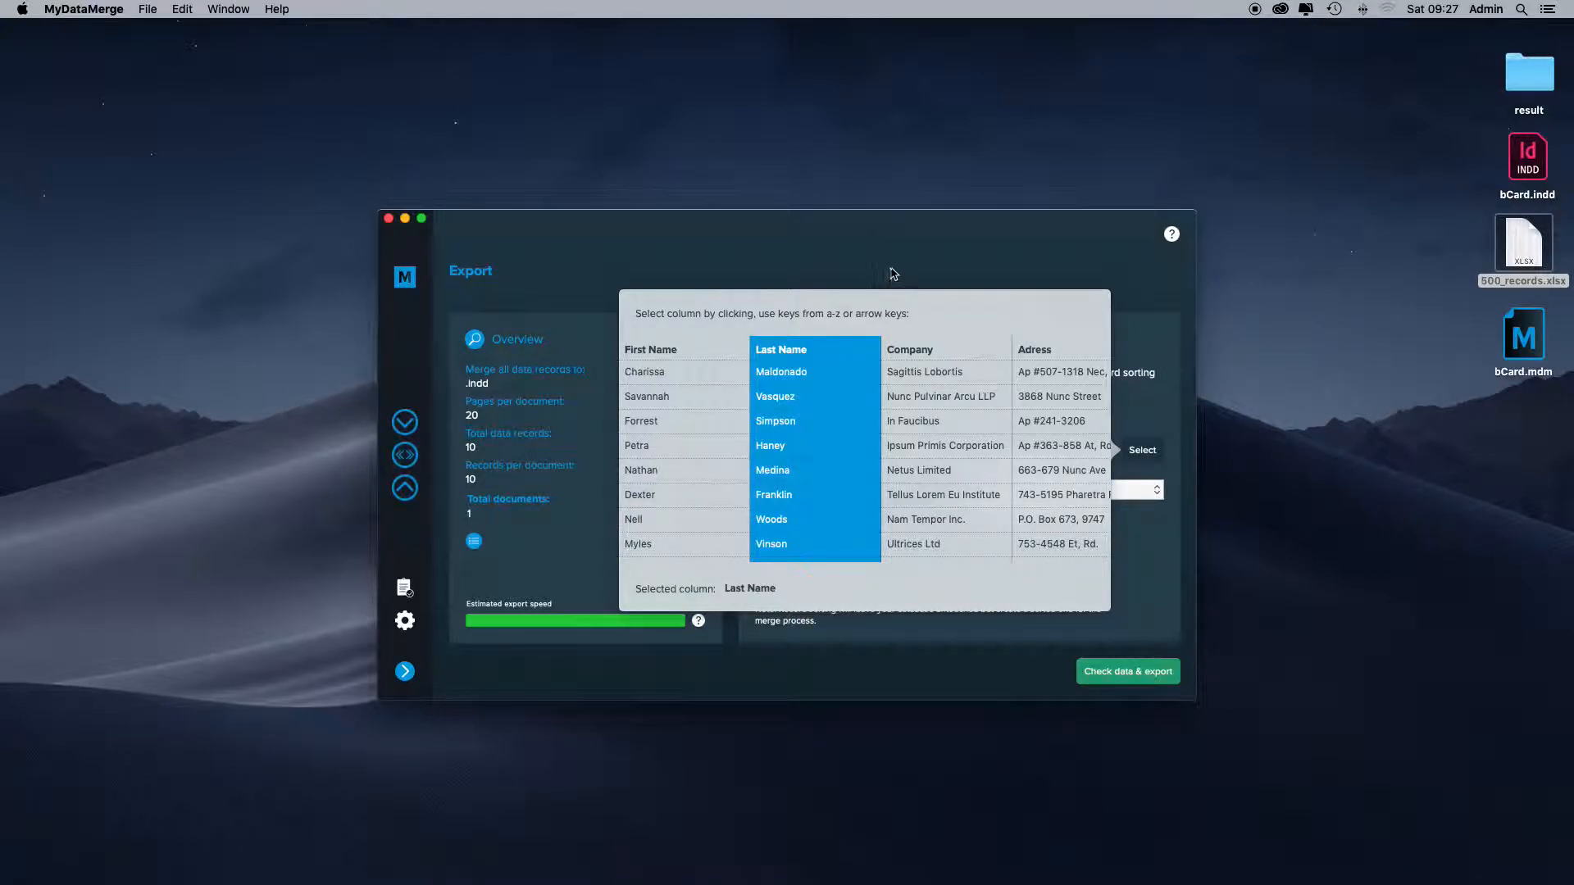
click(891, 273)
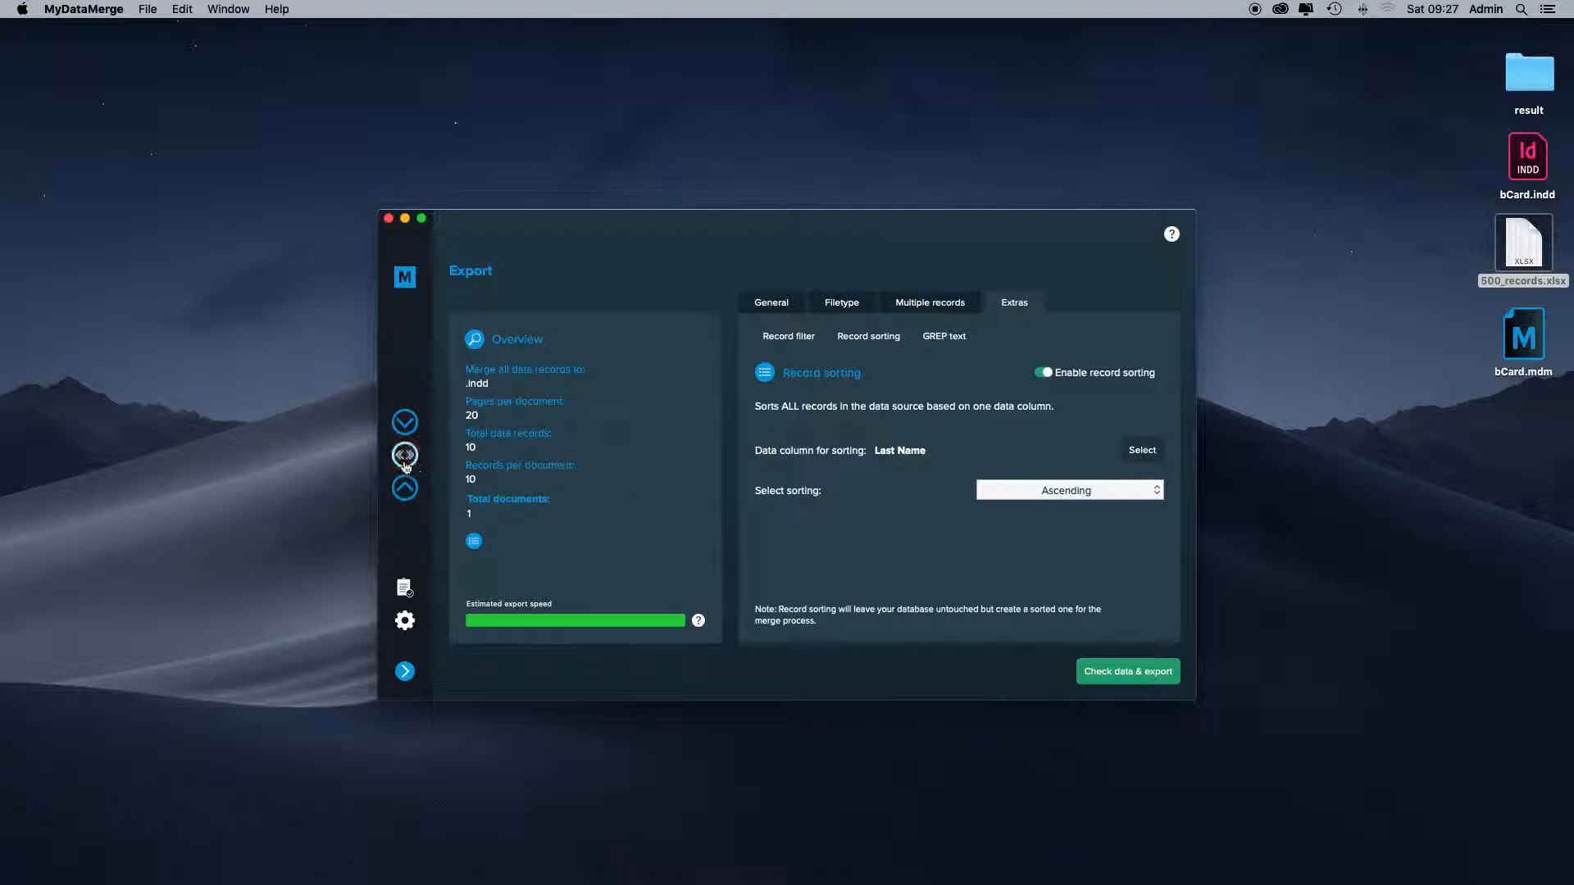
Reopen the Last Name placeholder and check its preview records with record sorting enabled in the export settings.
click(402, 460)
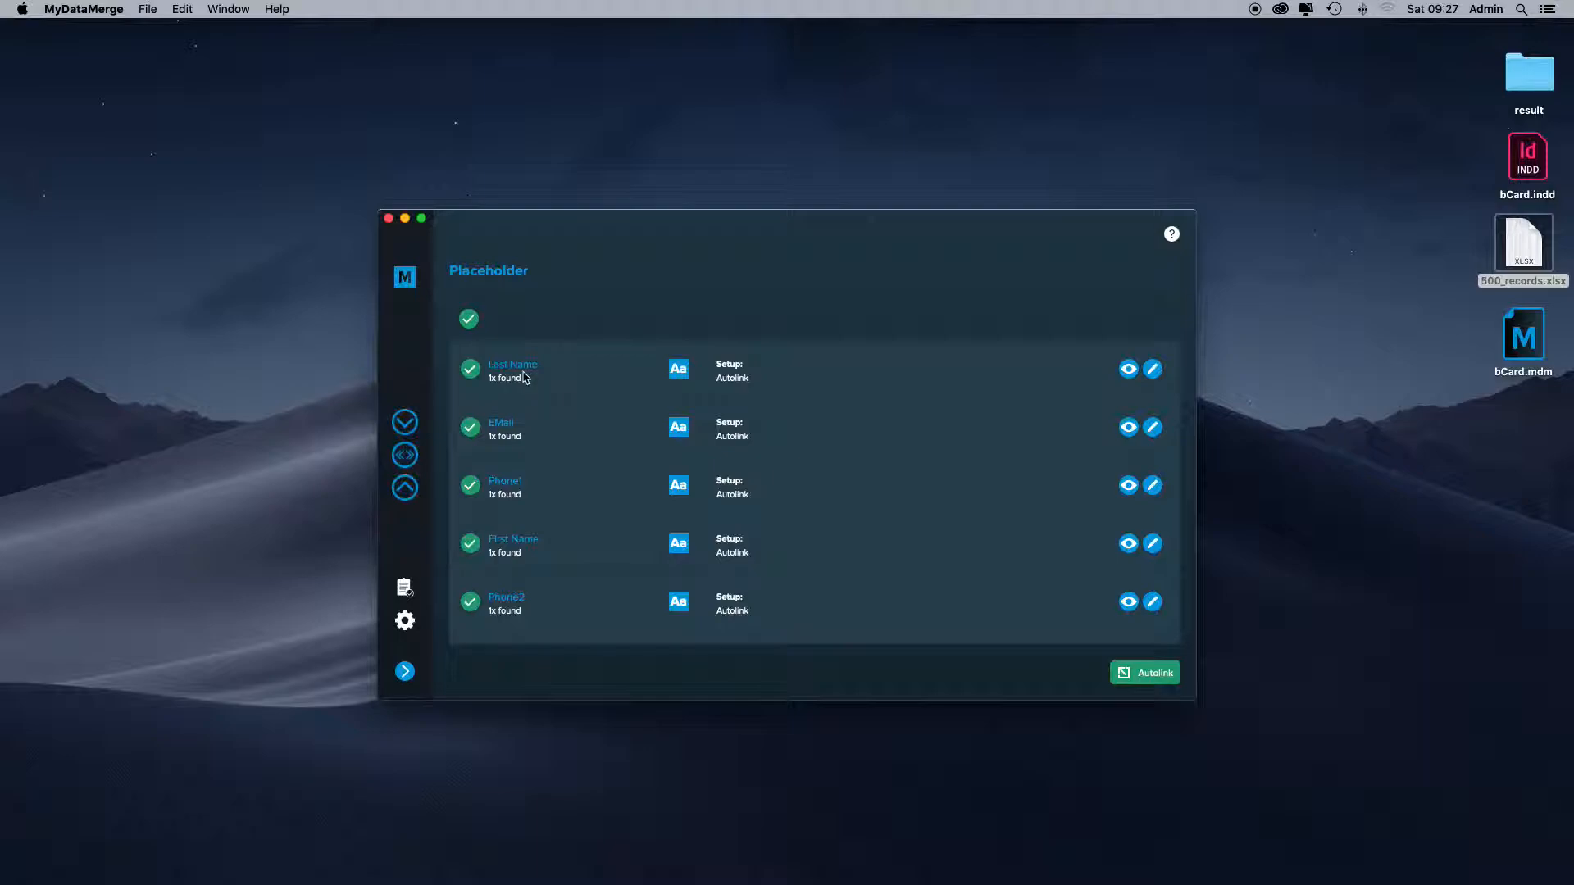
click(524, 376)
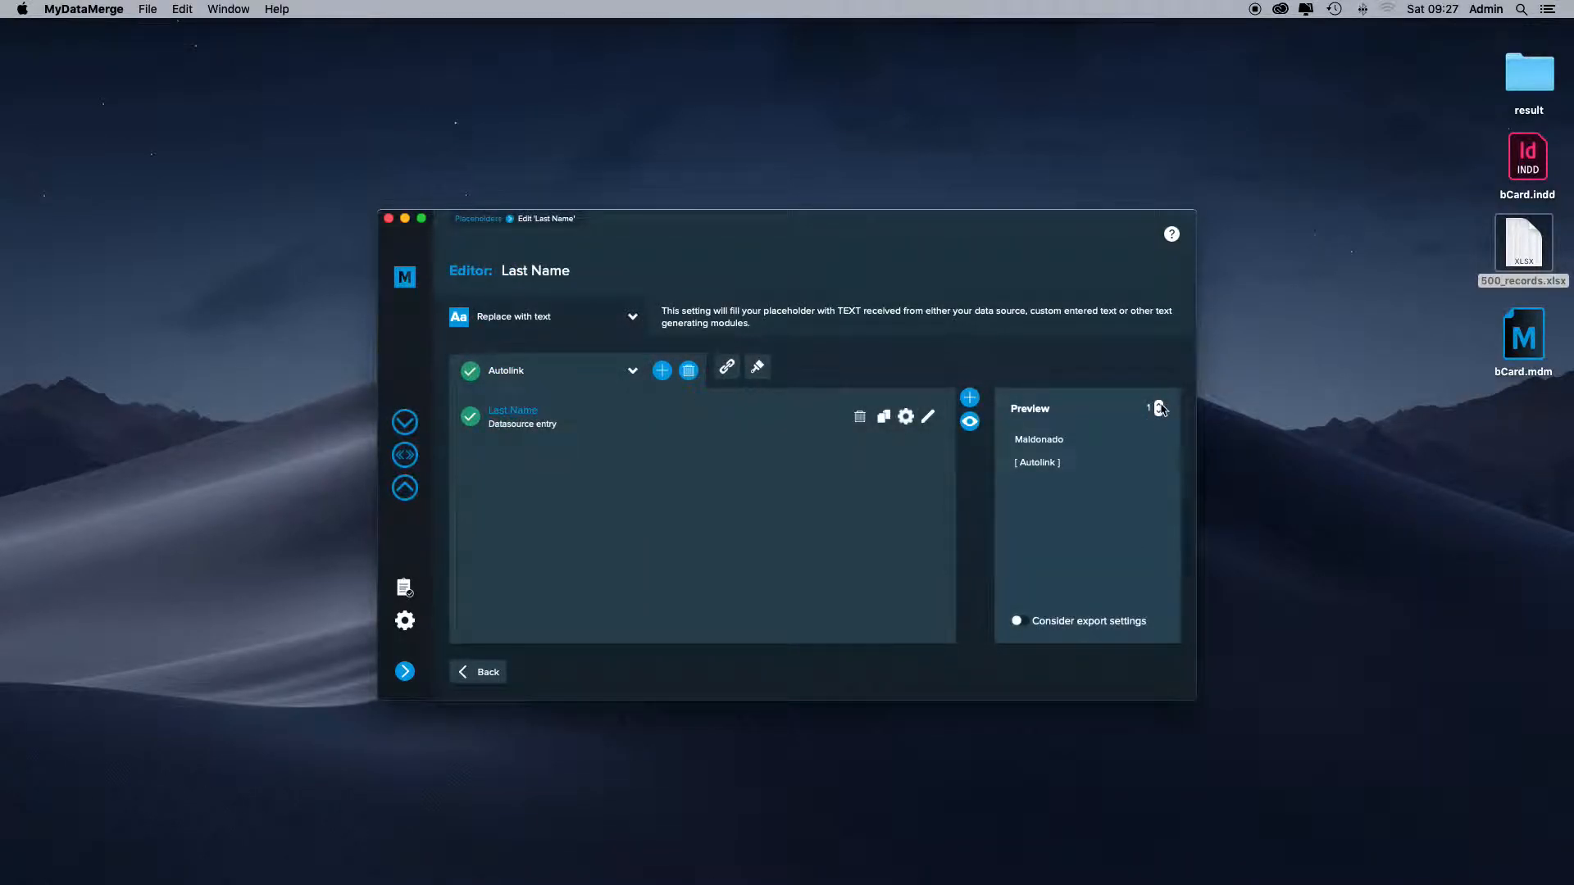
click(1159, 409)
click(1160, 409)
click(1159, 414)
click(1160, 414)
click(1160, 414)
Quick-look the 500_records.xlsx file to check the original order of the last names, and return to MyDataMerge.
click(1527, 256)
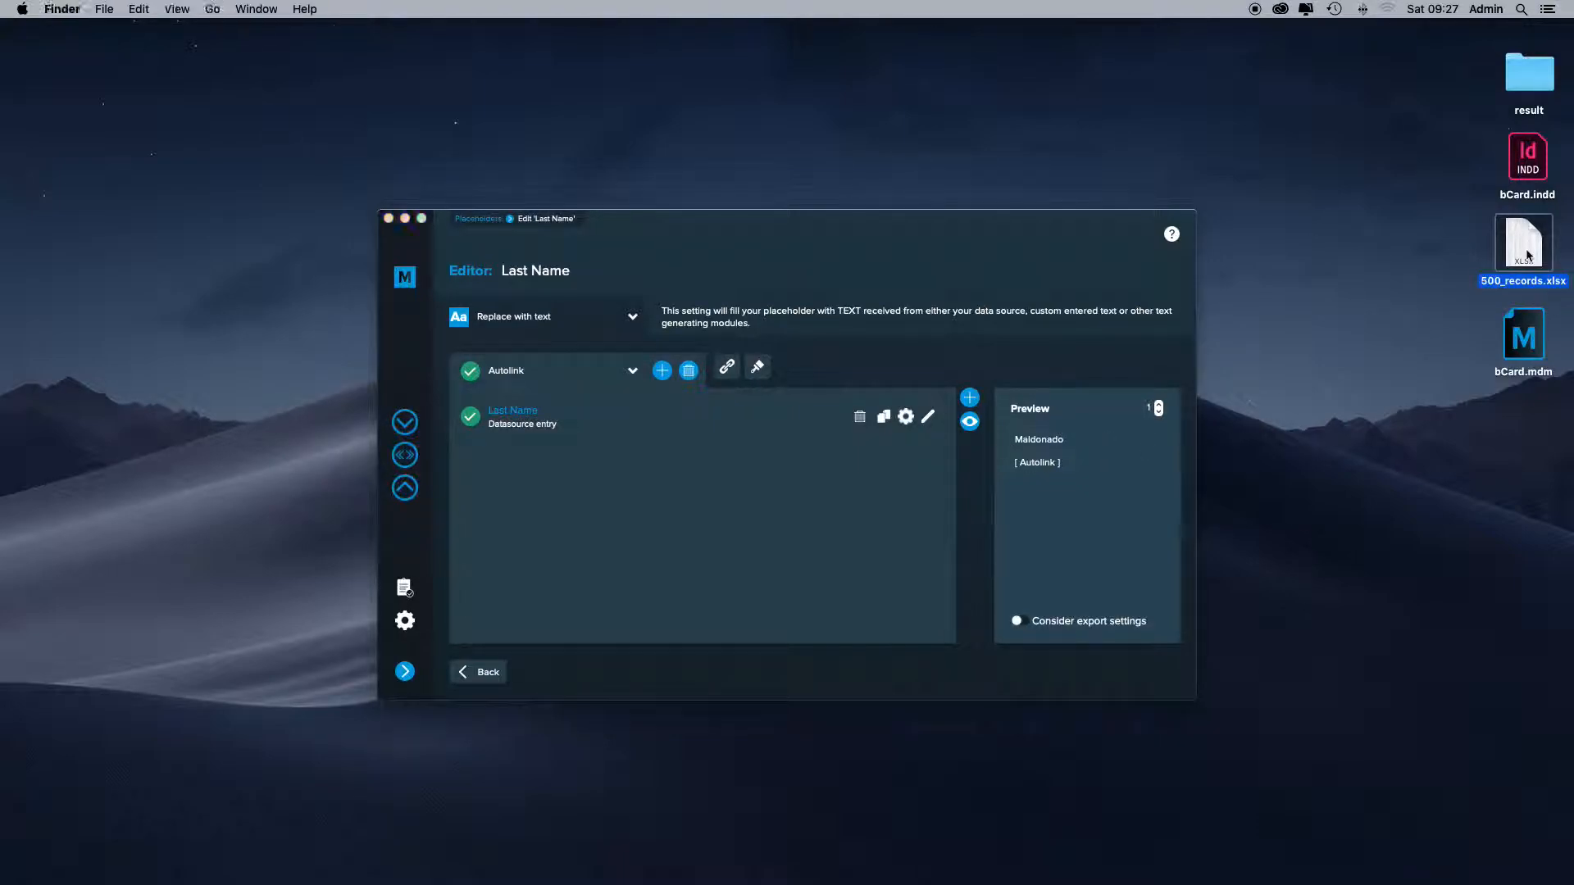
key(space)
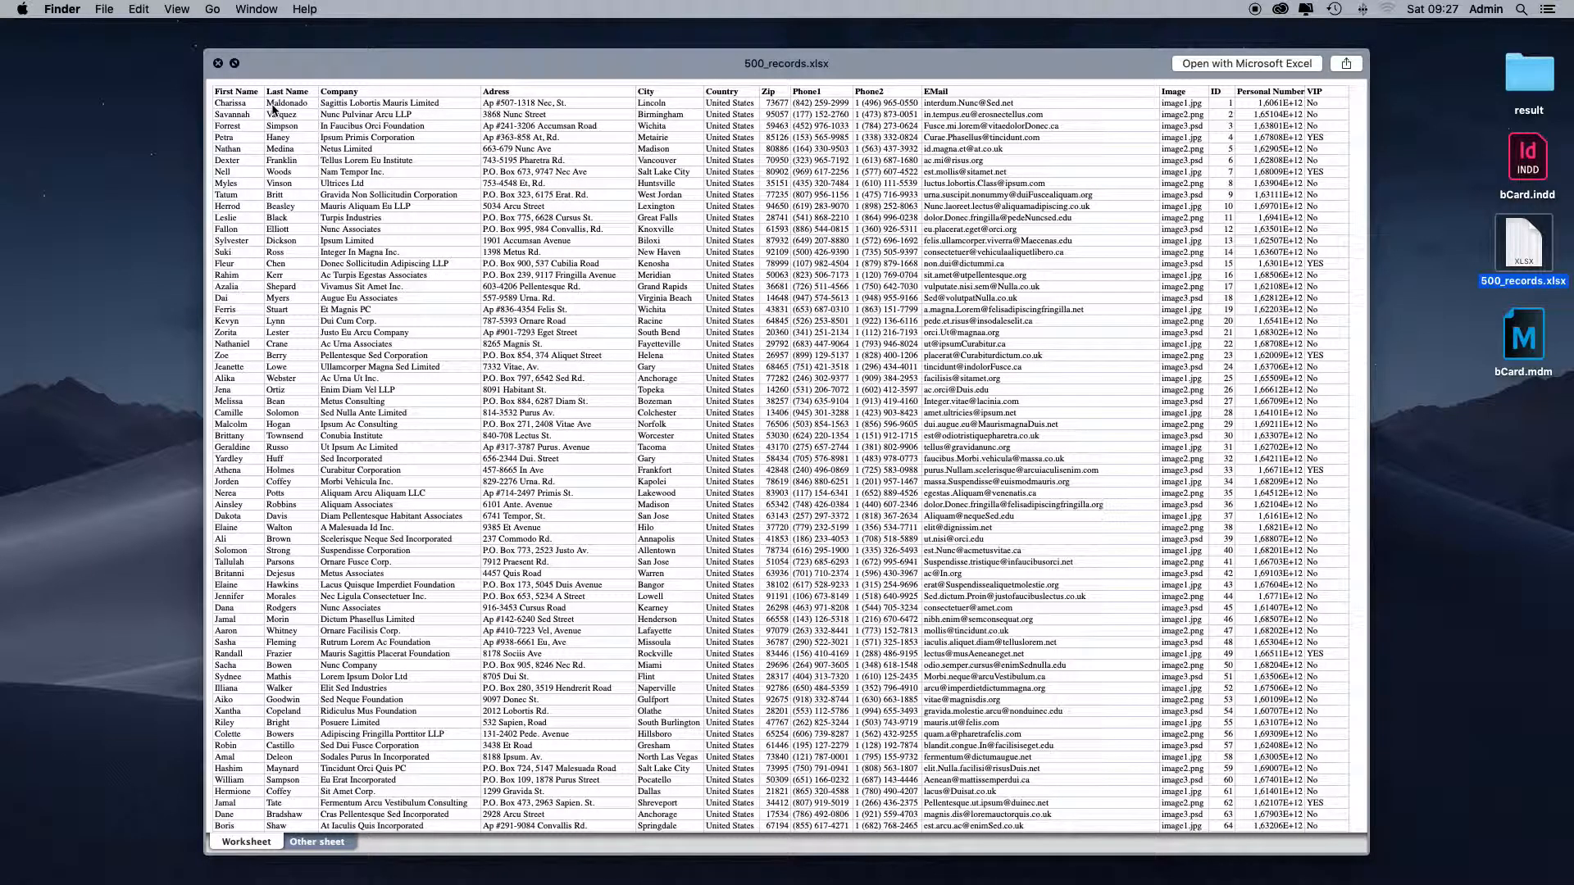
key(space)
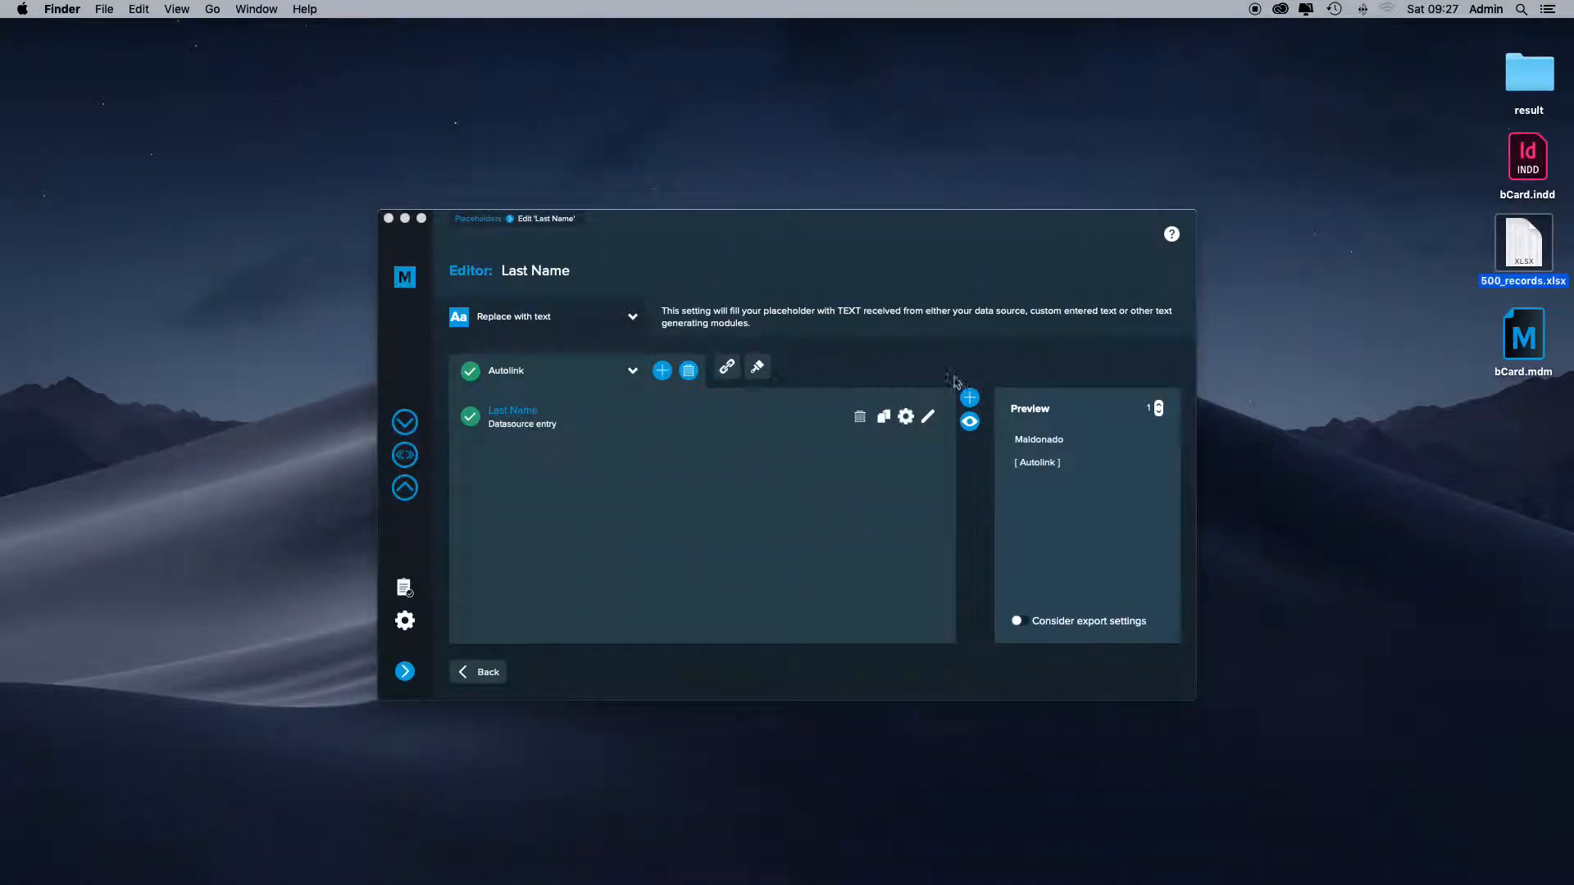
click(1103, 531)
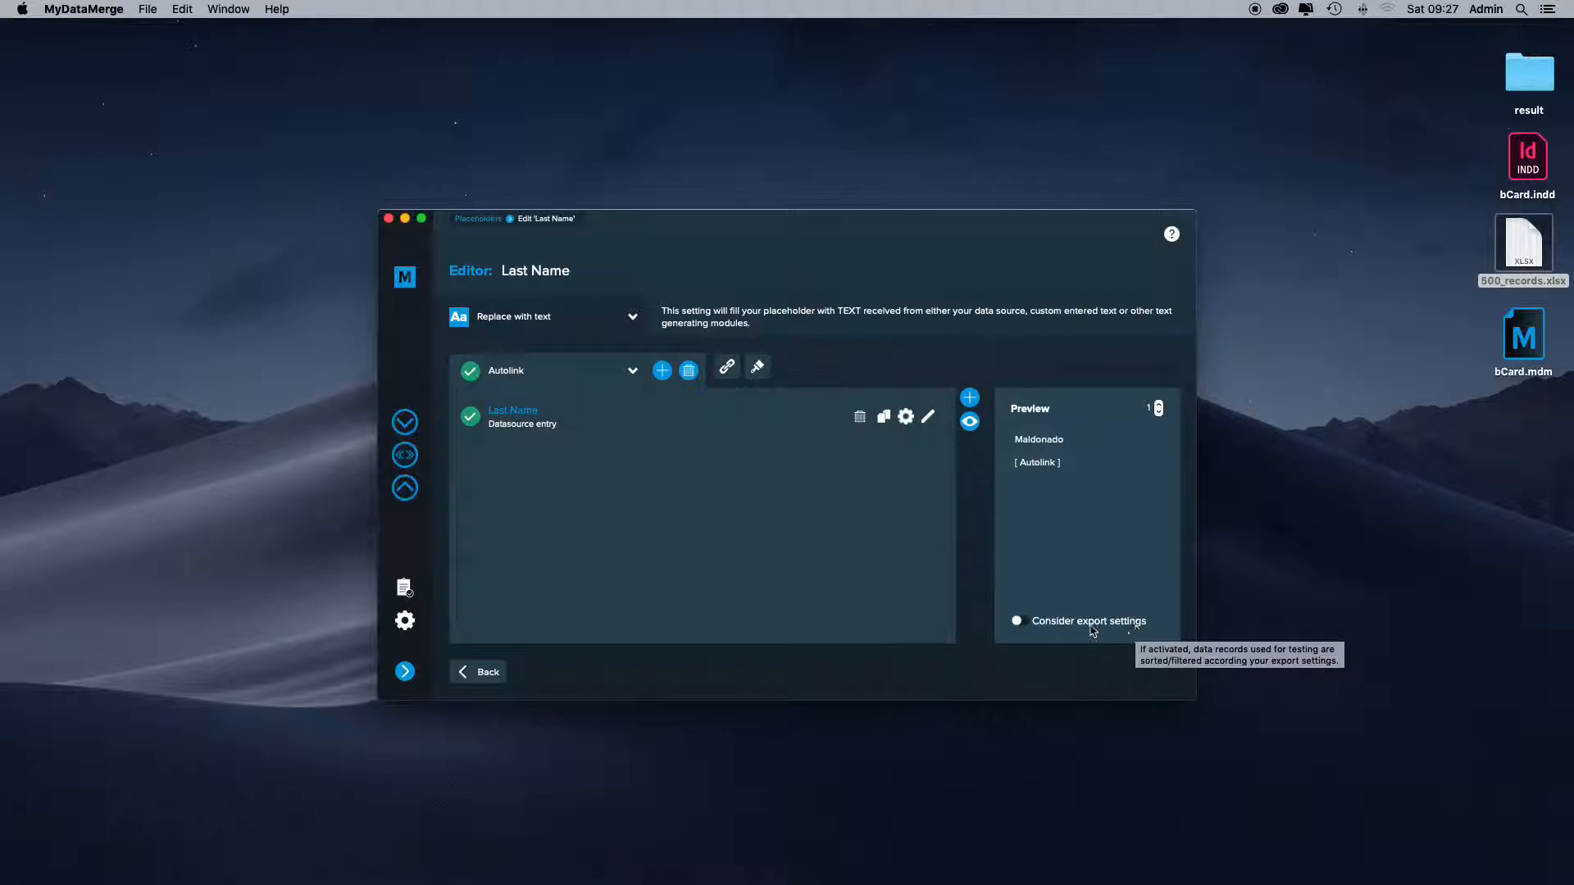
Make the Last Name preview consider the export settings, and step through its first records and back to record 1.
click(1025, 622)
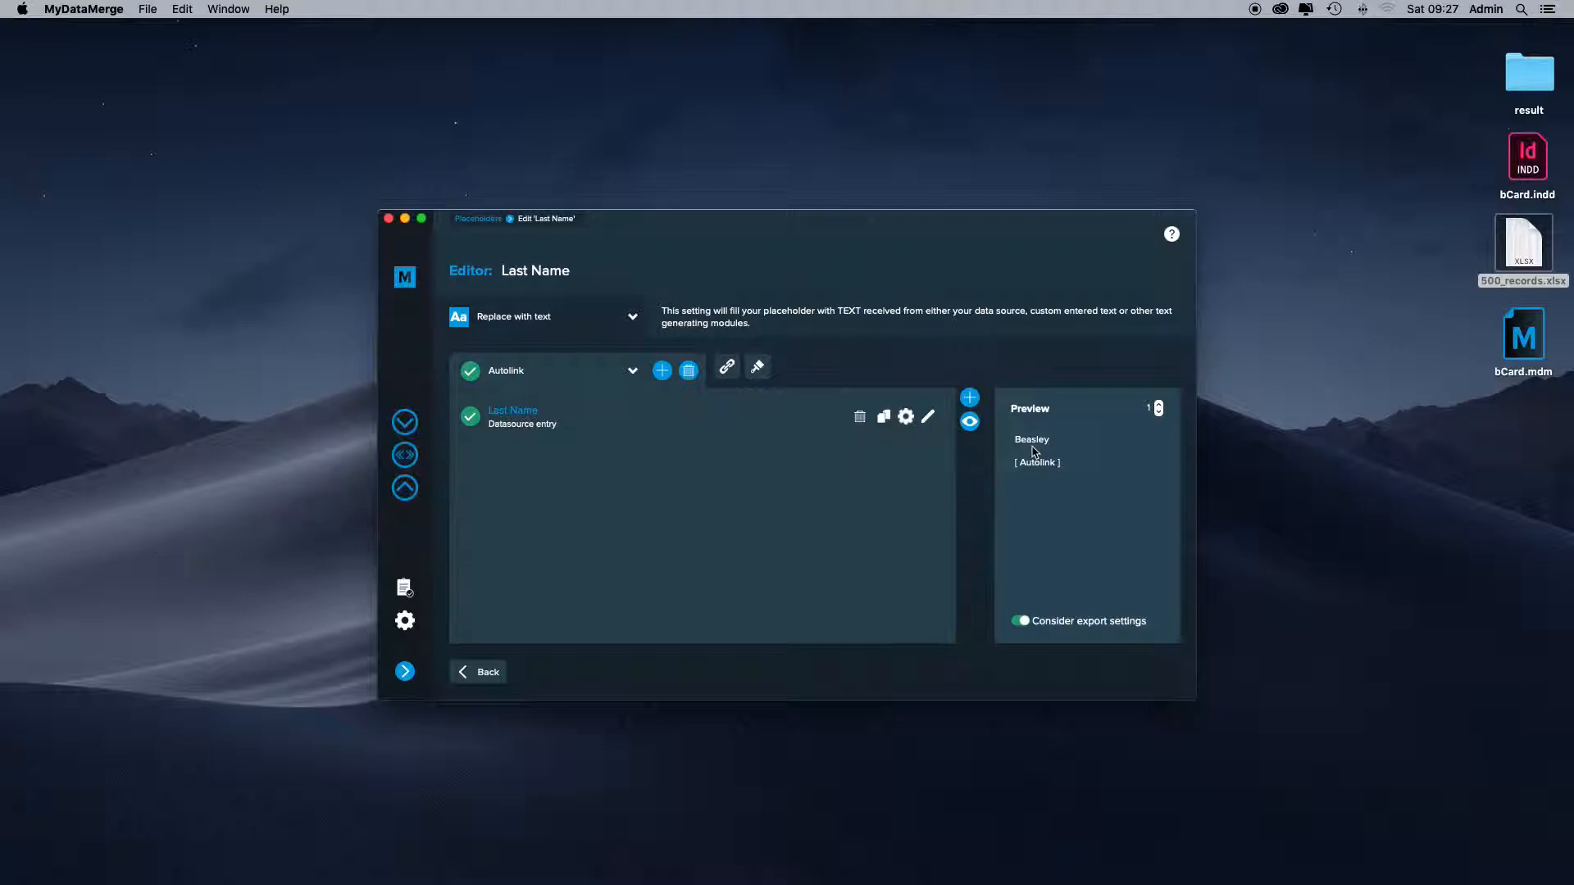
click(1159, 405)
click(1160, 405)
click(1159, 411)
click(1158, 411)
click(1158, 411)
click(1159, 405)
click(1159, 405)
click(1159, 405)
click(1158, 411)
click(1158, 411)
click(1158, 412)
Enable the export's record filter and define the condition that VIP is No.
click(406, 490)
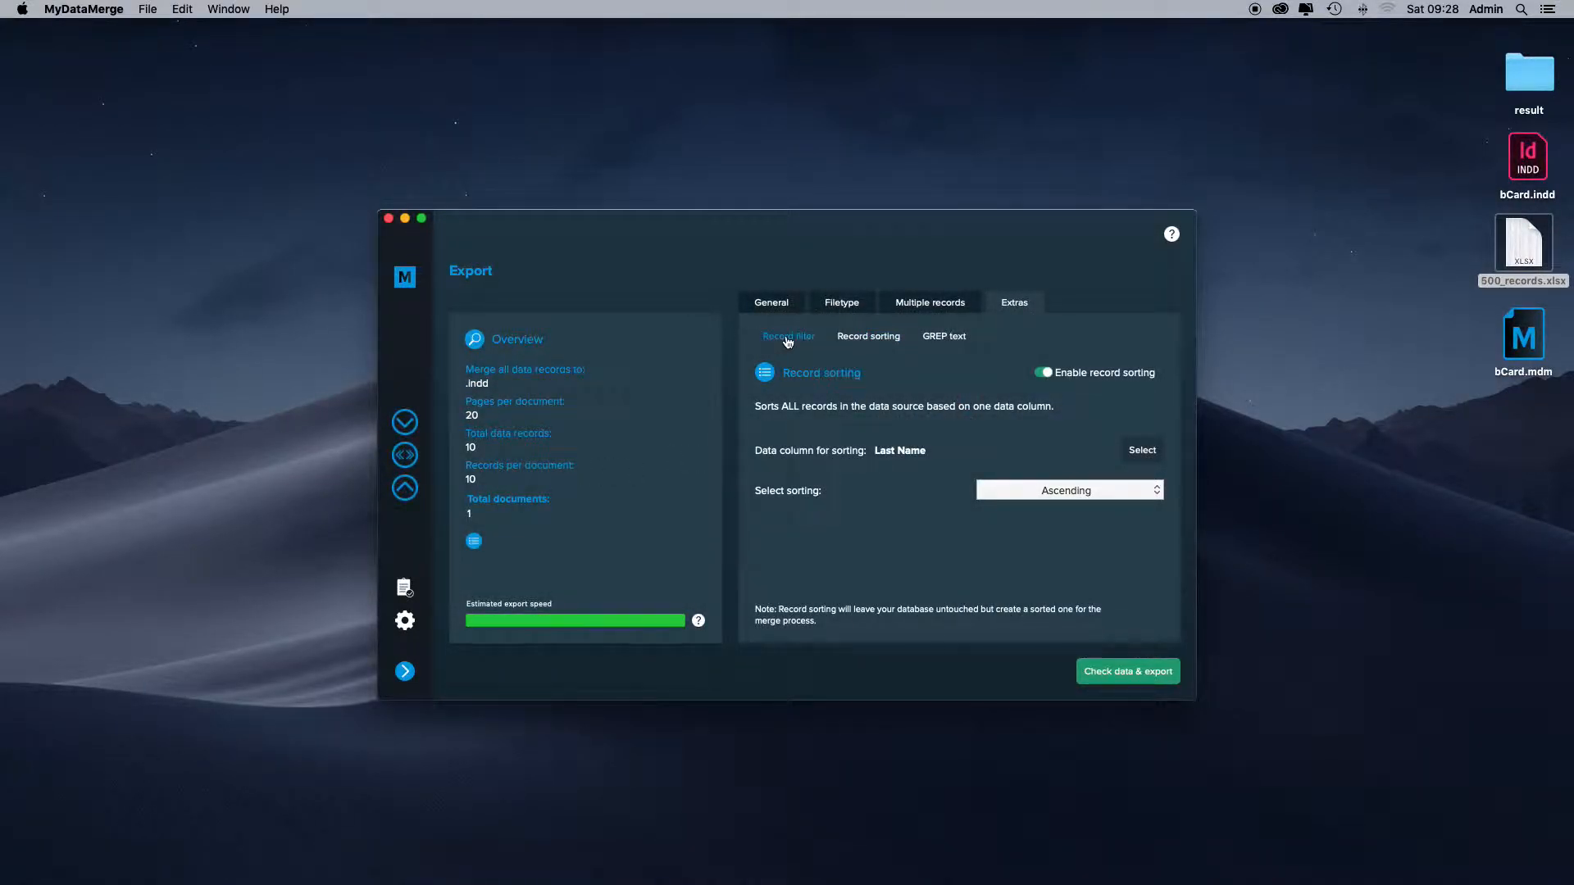
click(788, 339)
click(1124, 373)
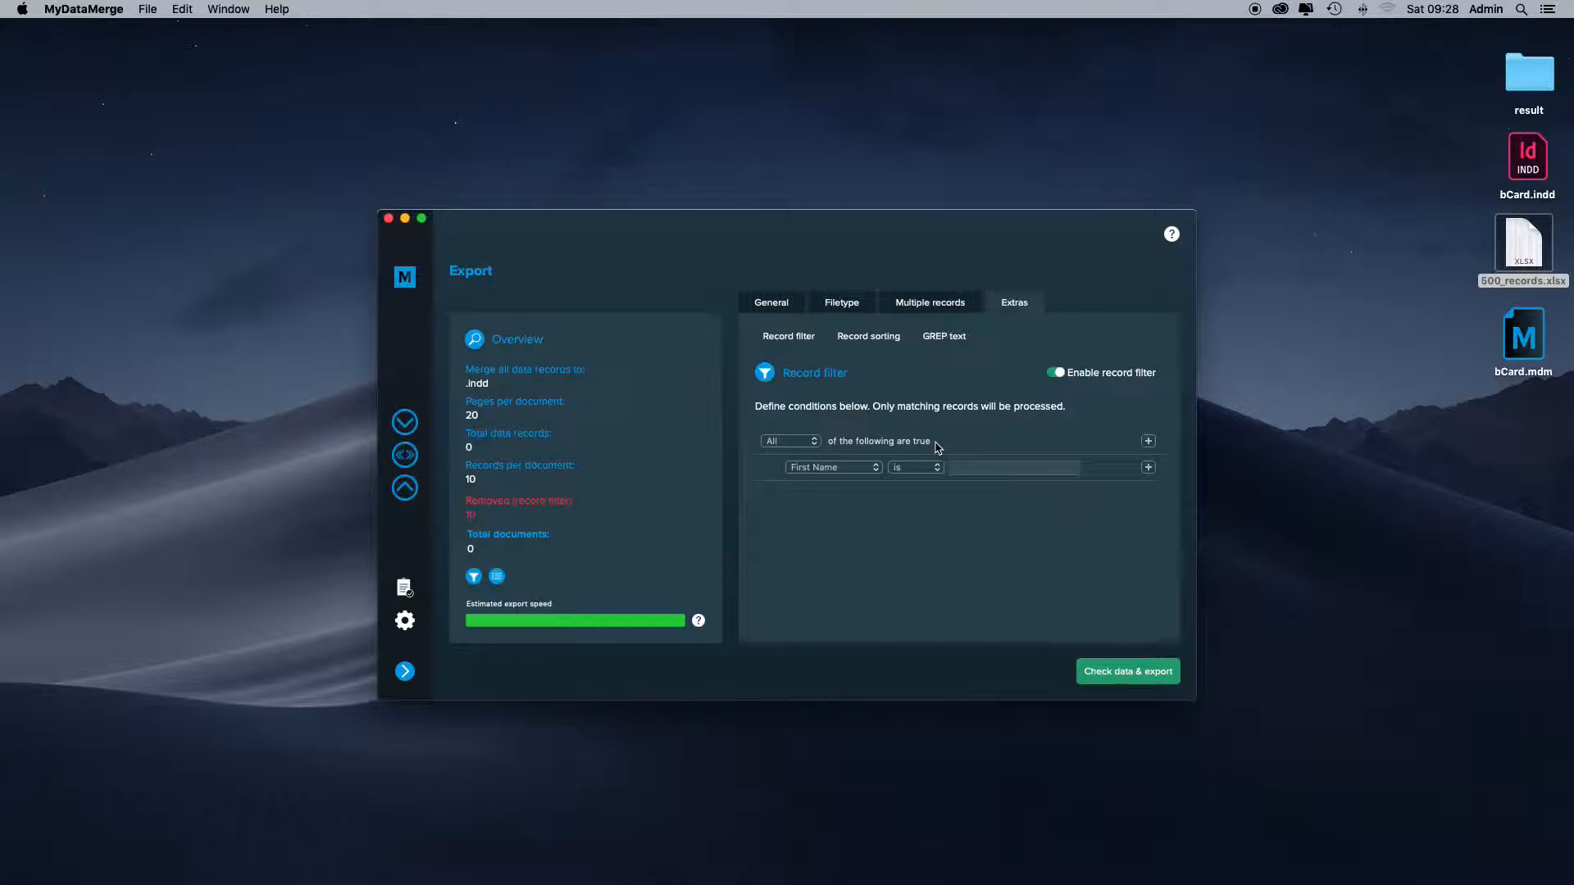
click(832, 468)
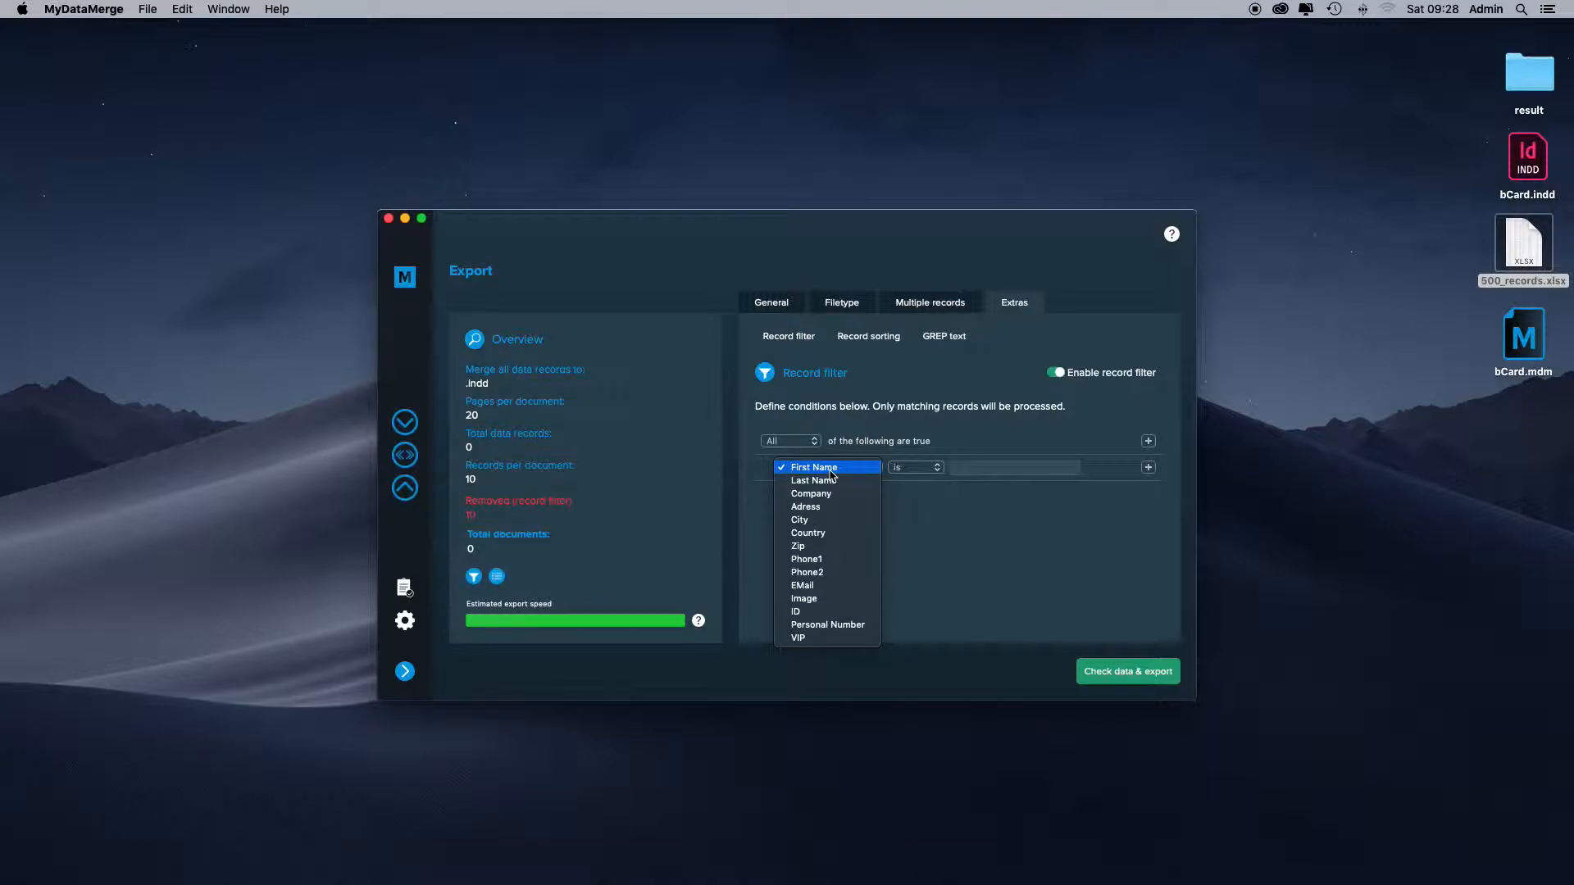
click(798, 638)
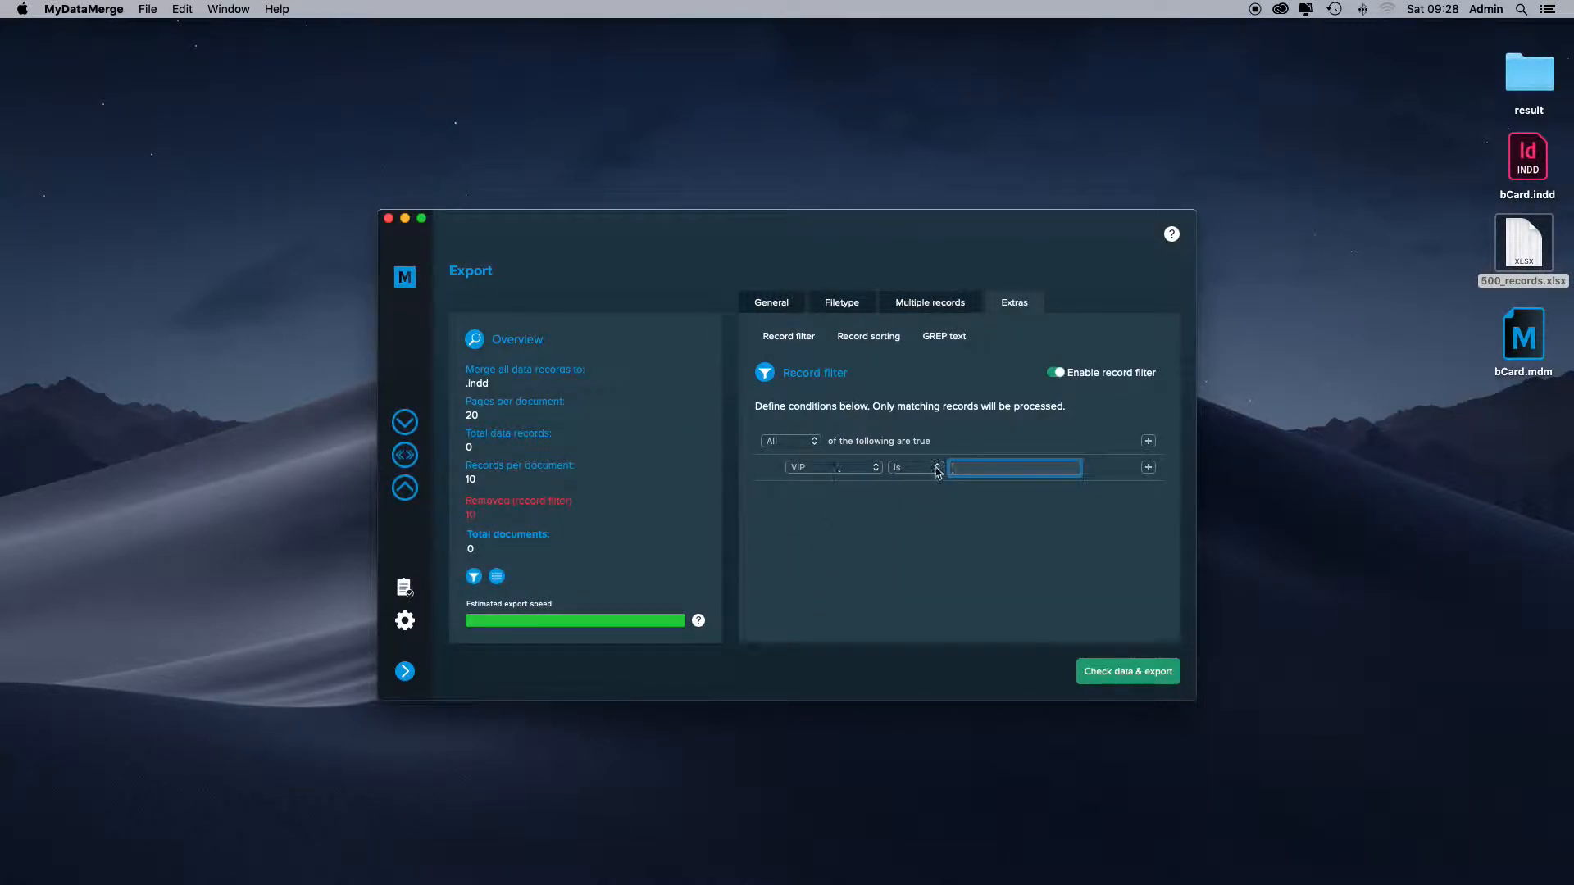
text(No)
Check the general export range, and compare it with the ID and VIP values of the first ten records in 500_records.xlsx.
click(771, 305)
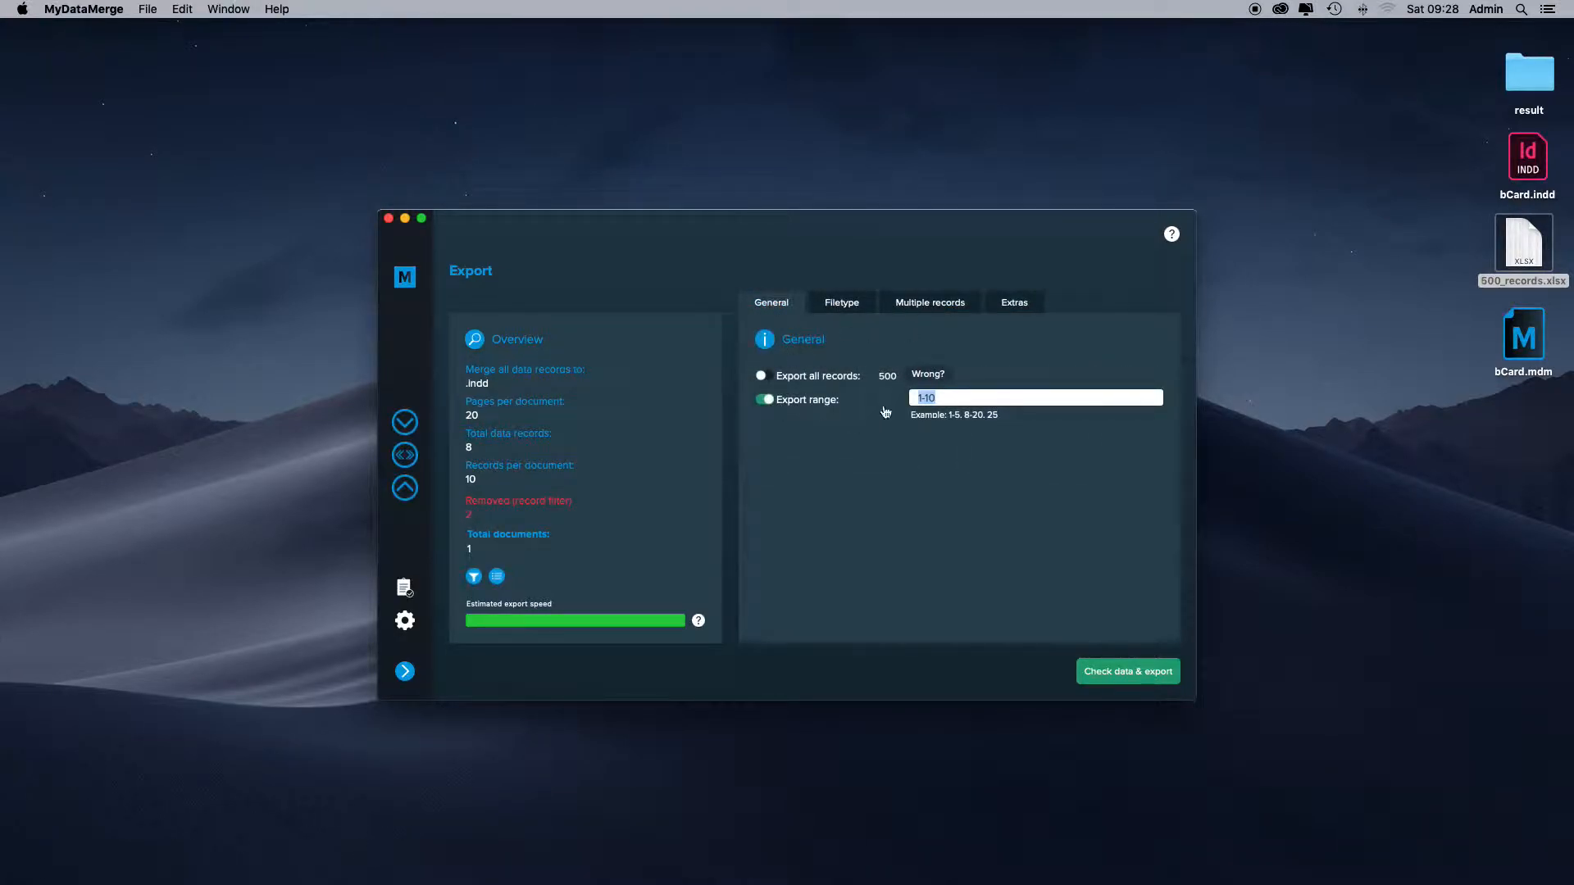
double_click(1525, 246)
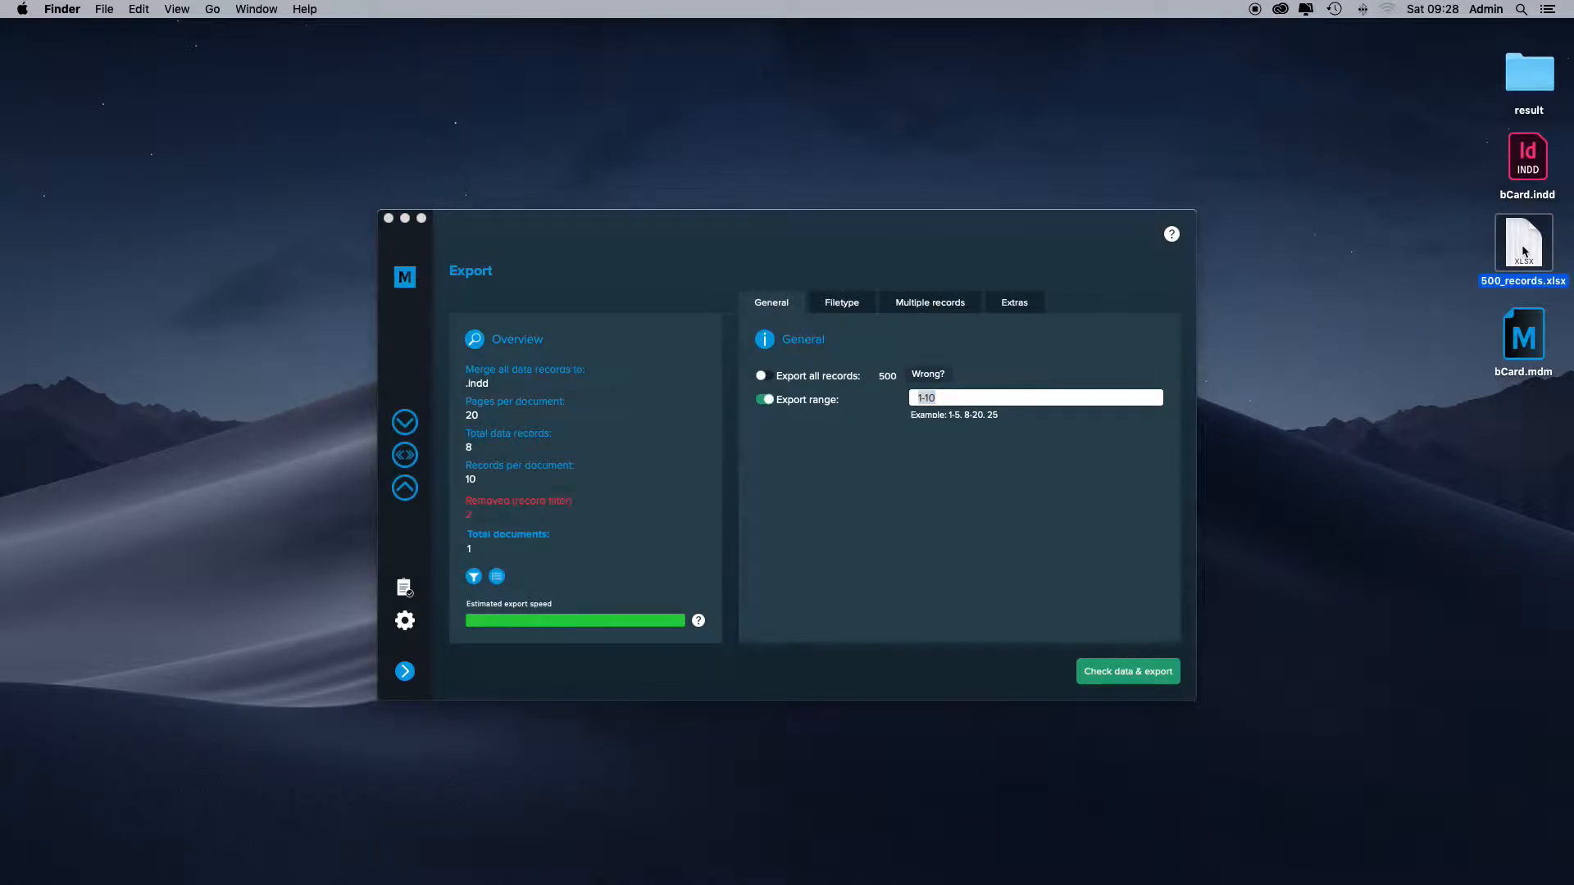
scroll(1252, 332, right, 10)
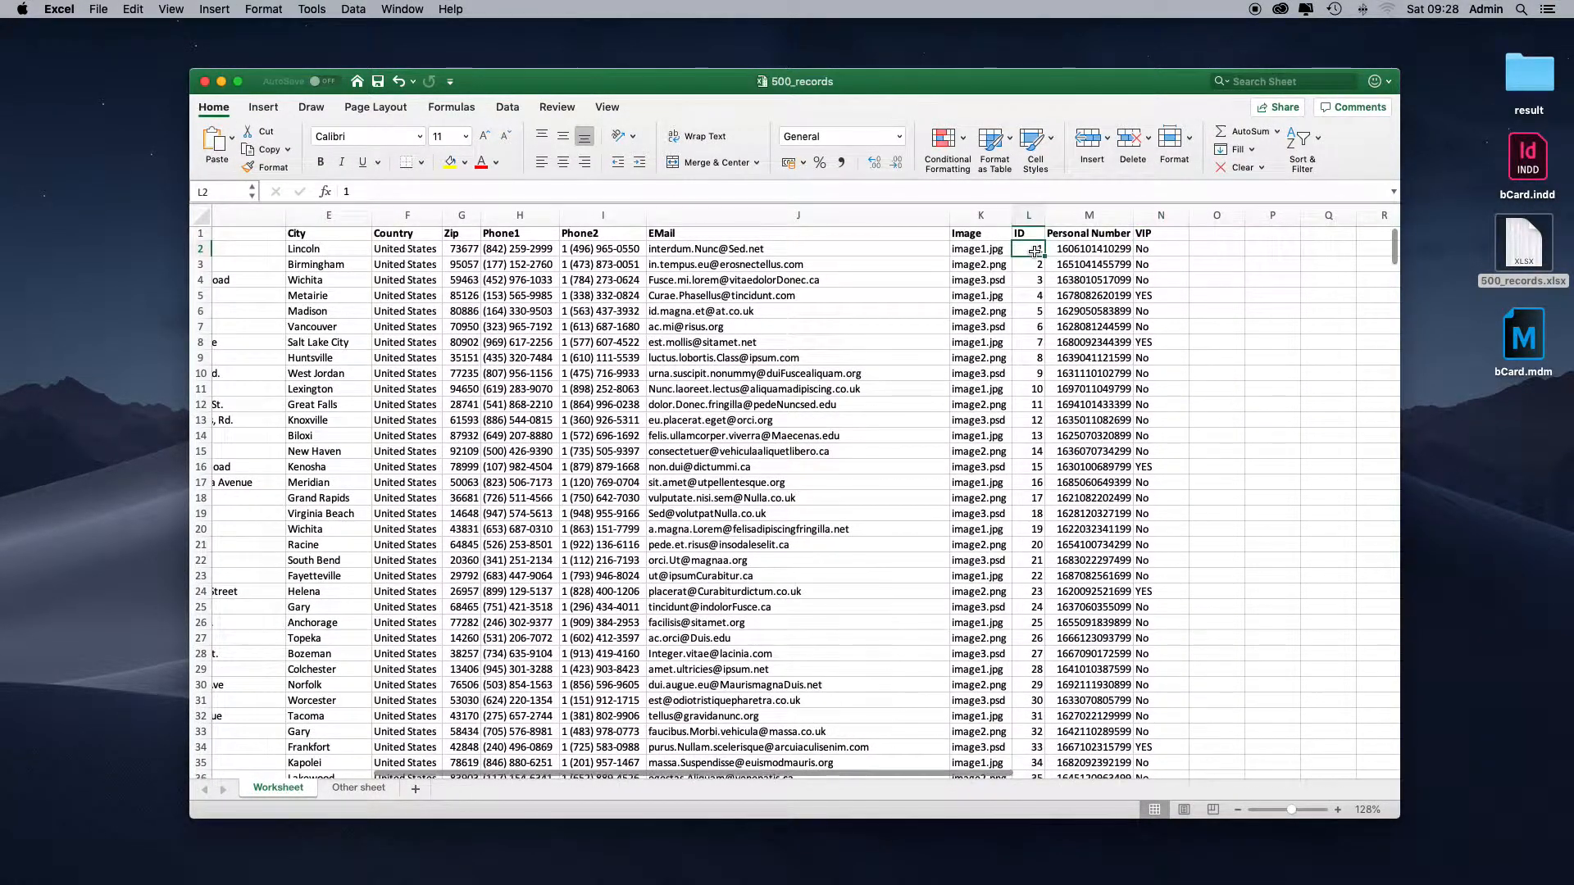
click(1035, 390)
click(1148, 343)
click(1148, 297)
click(1146, 342)
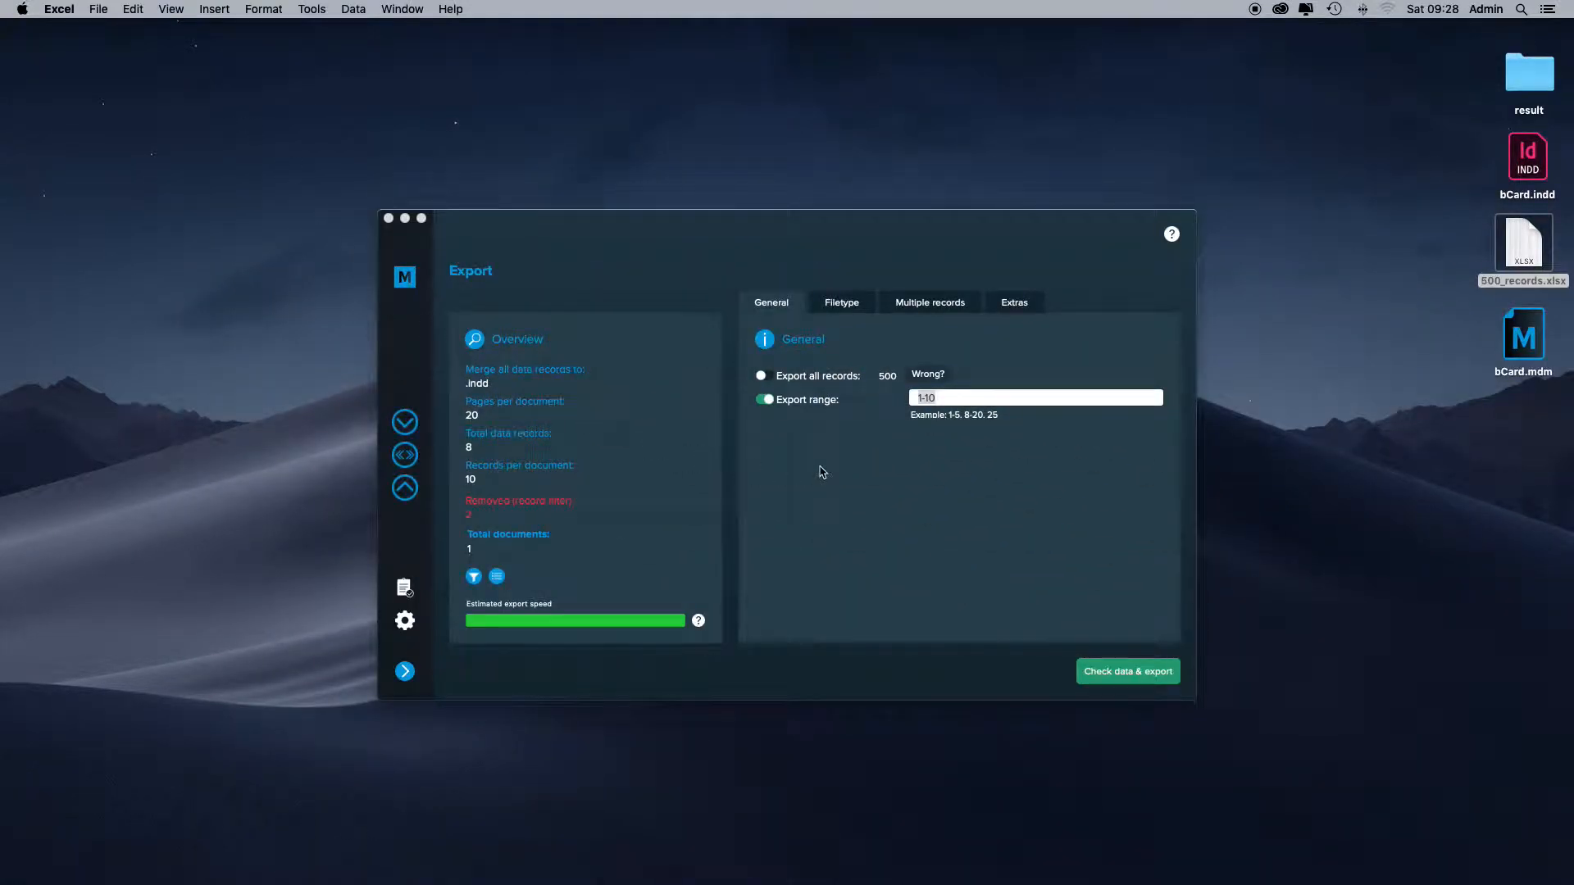
click(823, 472)
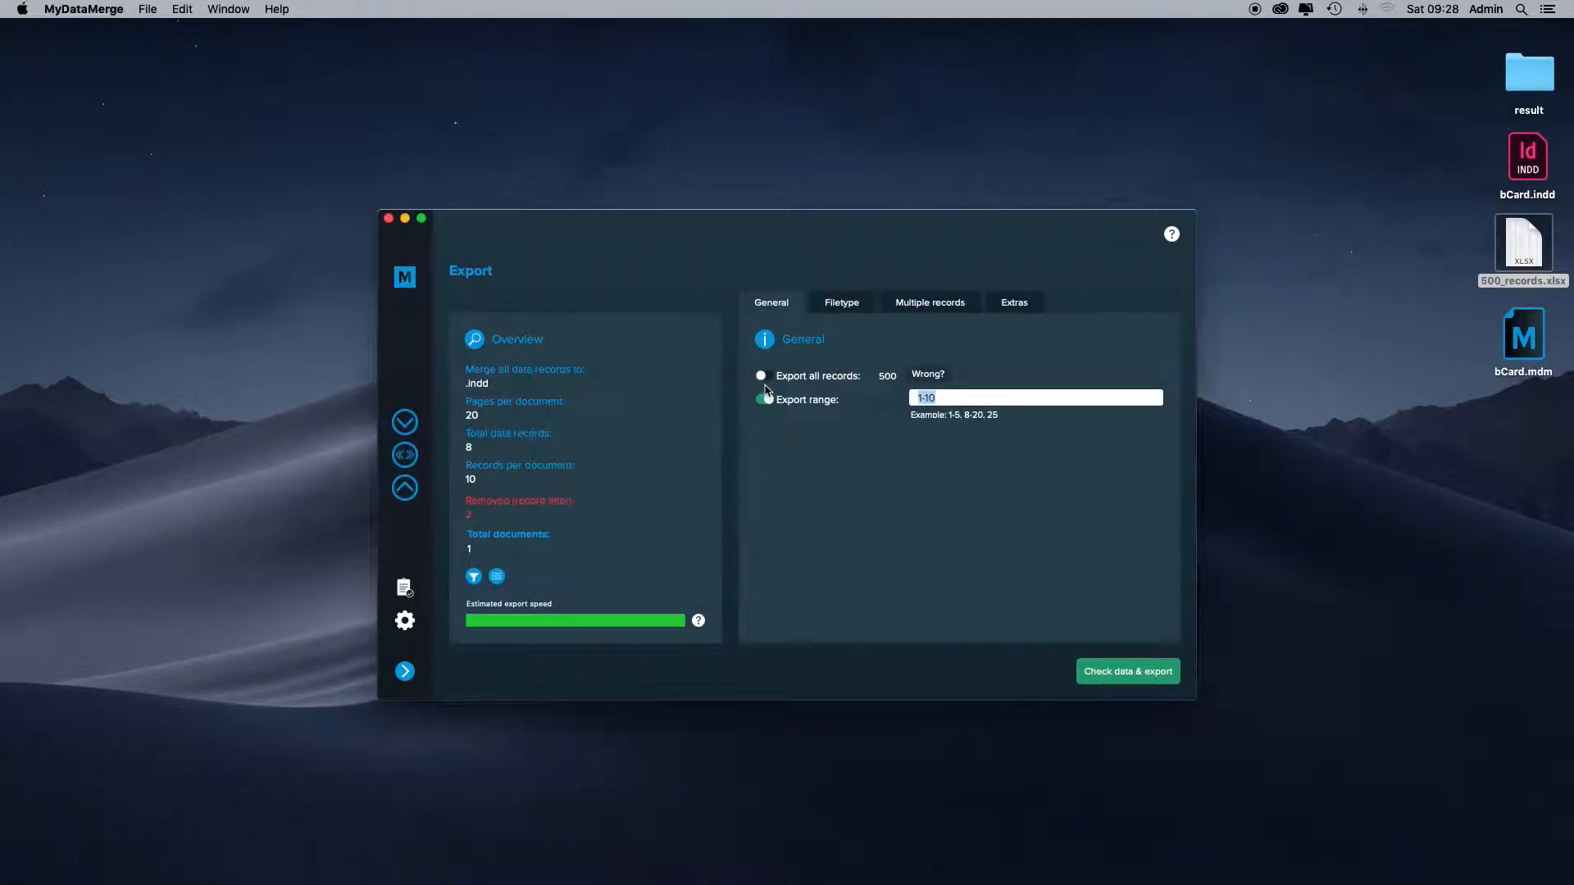
Try exporting all records, and switch back to the export range 1-10.
click(762, 376)
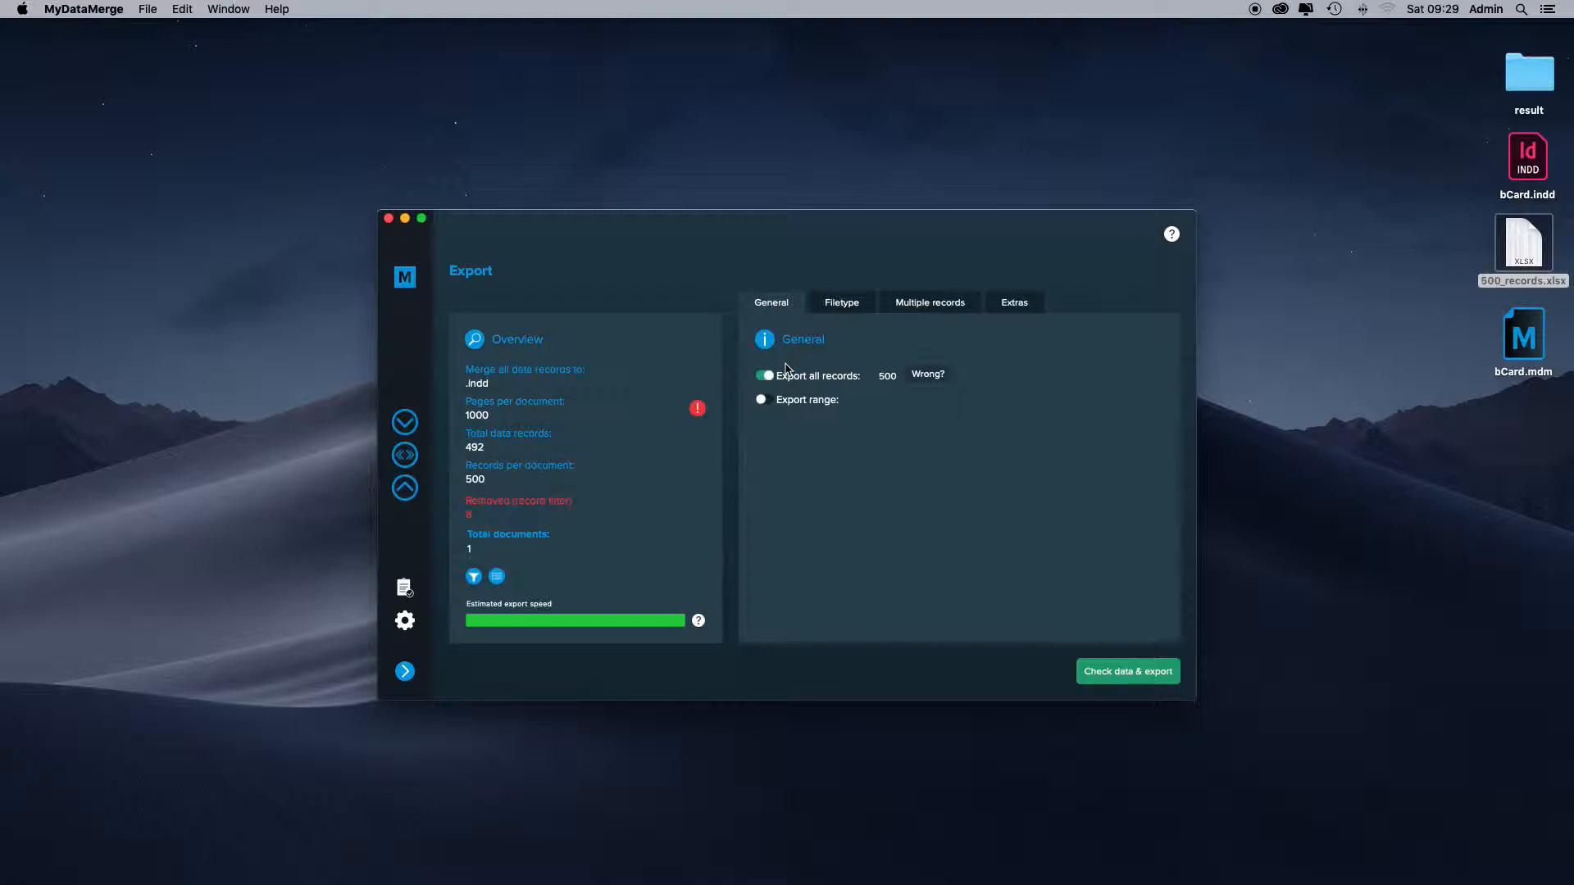
click(780, 398)
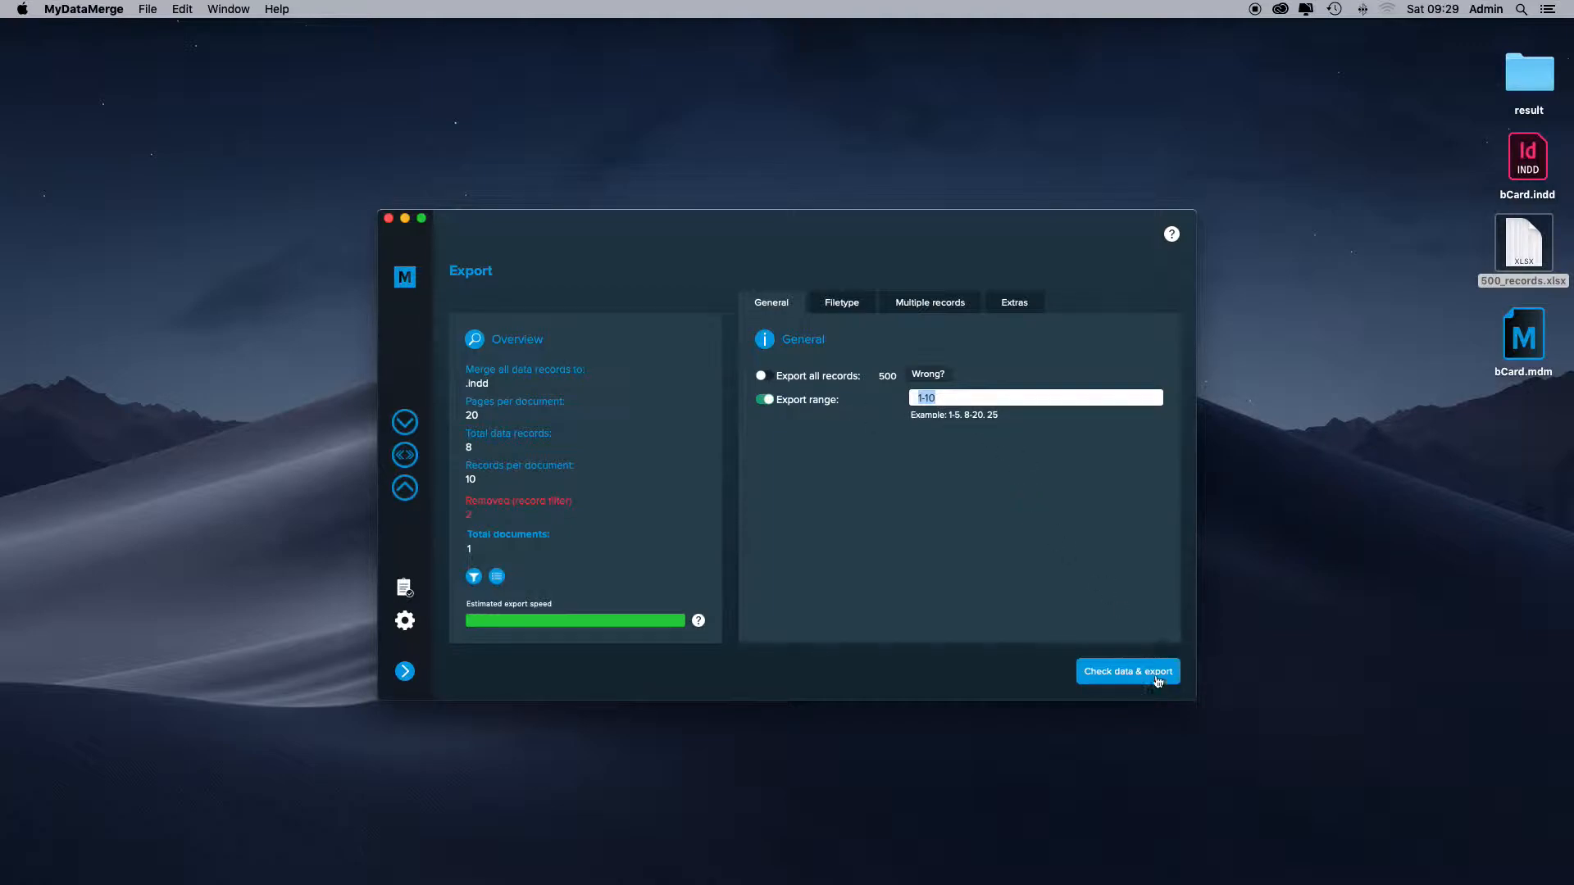
Check the data and export the merged document to the Desktop's result folder, opening that folder in Finder to watch for the output.
click(1157, 679)
scroll(633, 402, down, 10)
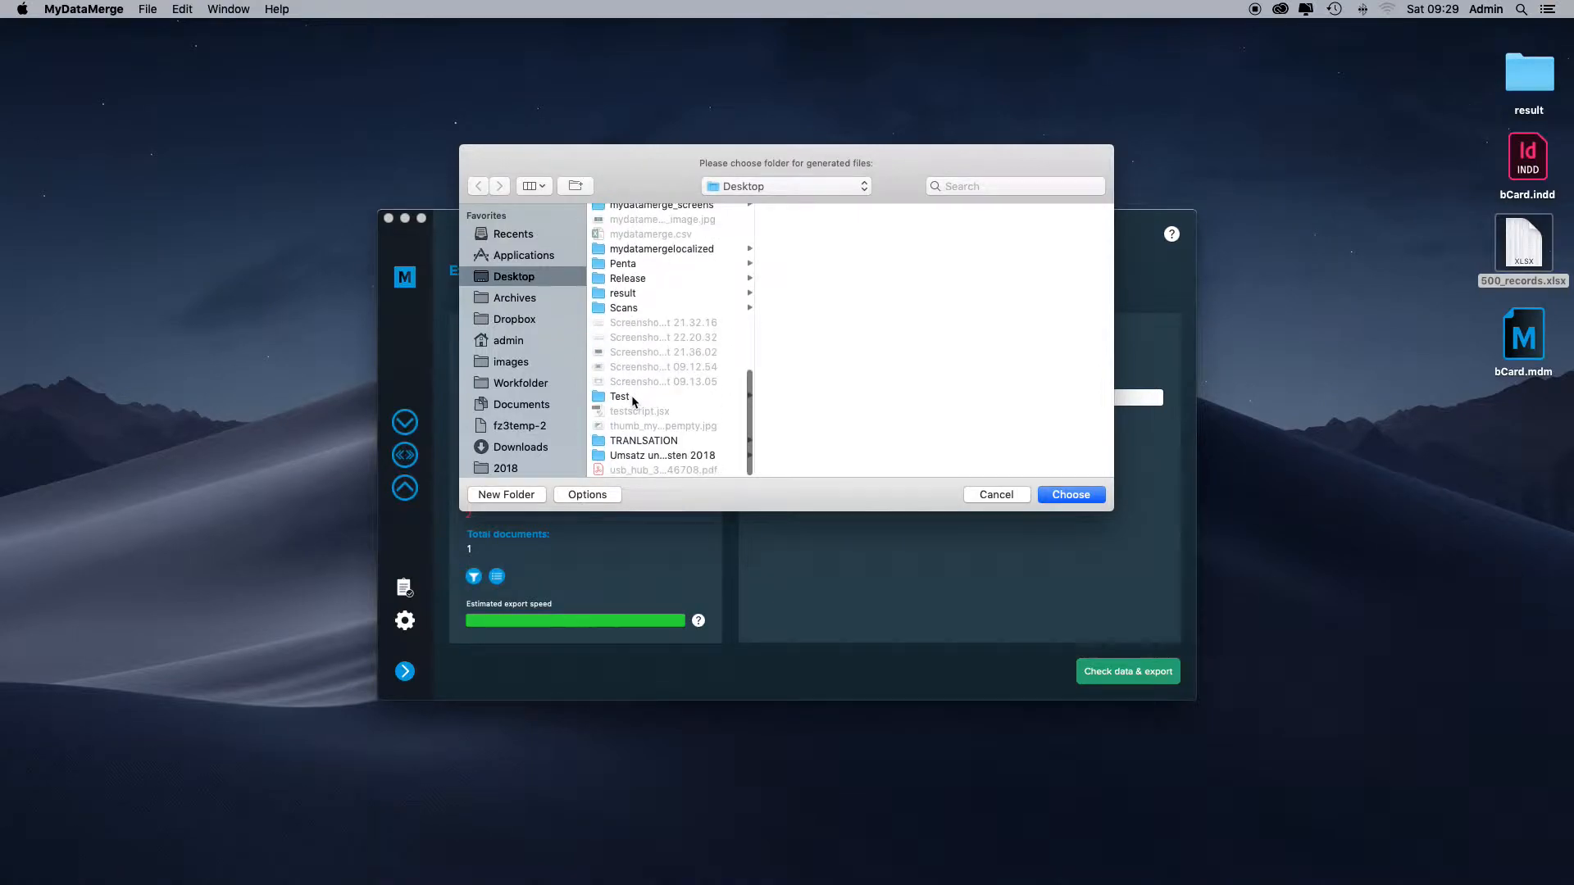
click(615, 294)
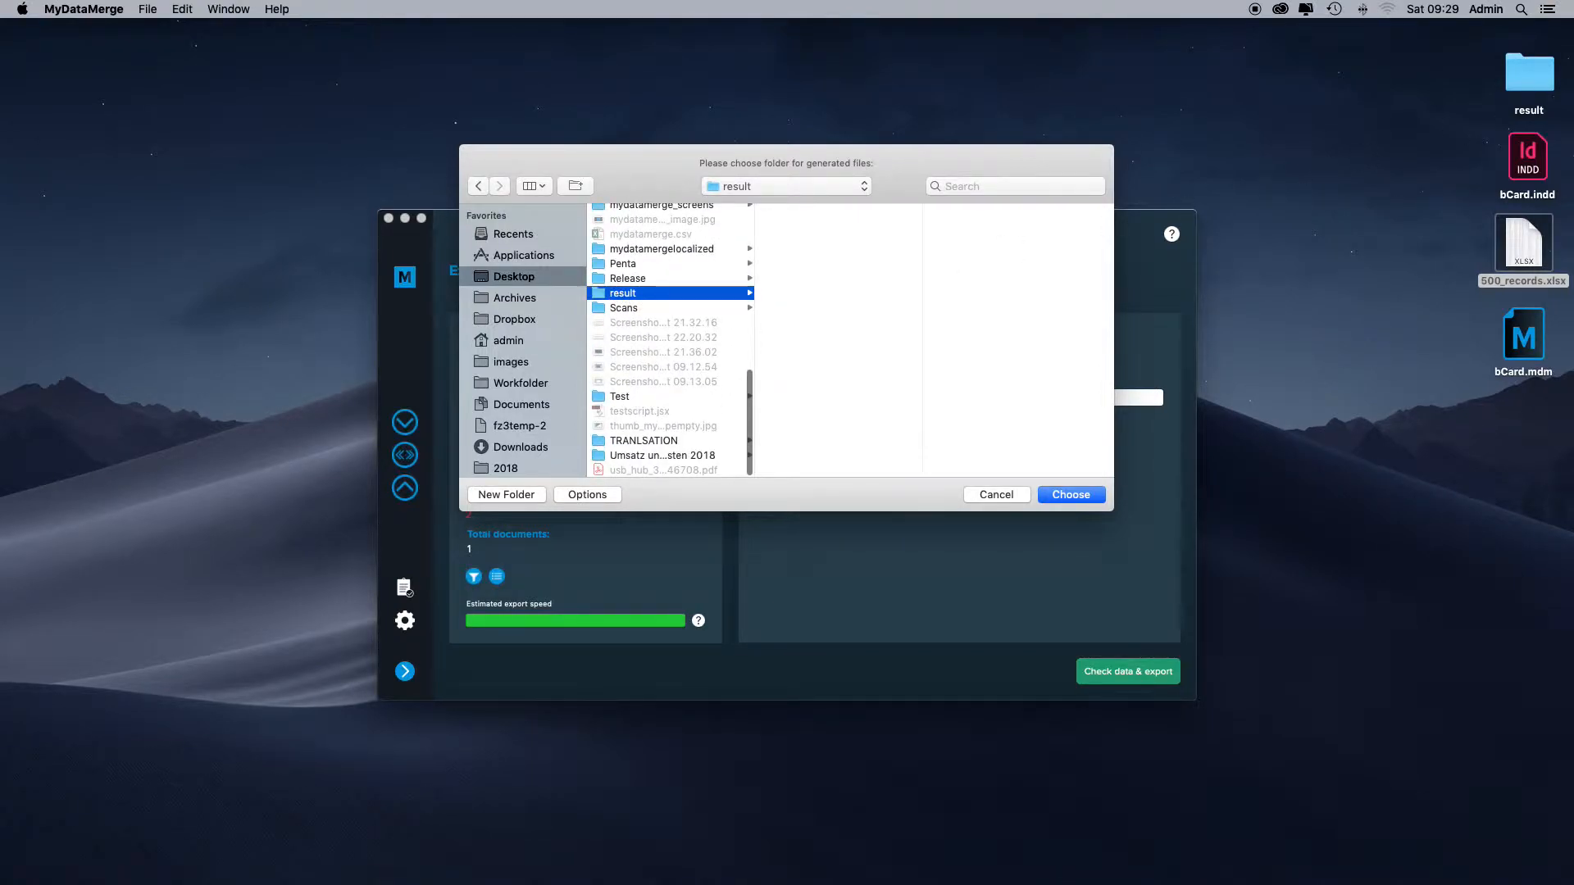
double_click(1526, 76)
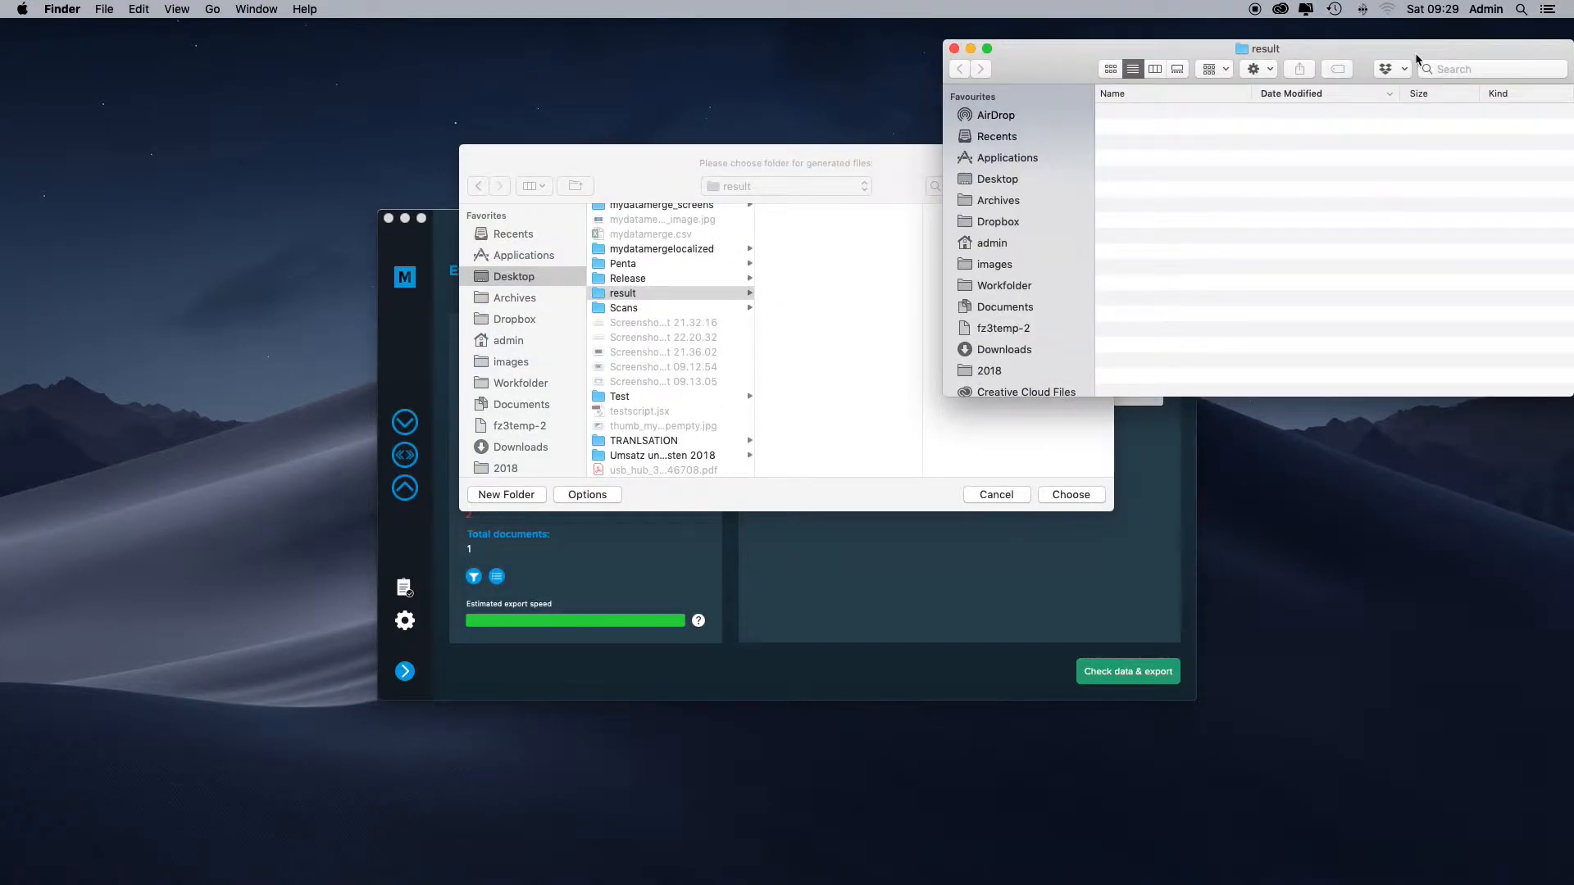
drag(1417, 59, 1417, 48)
click(836, 299)
click(1070, 494)
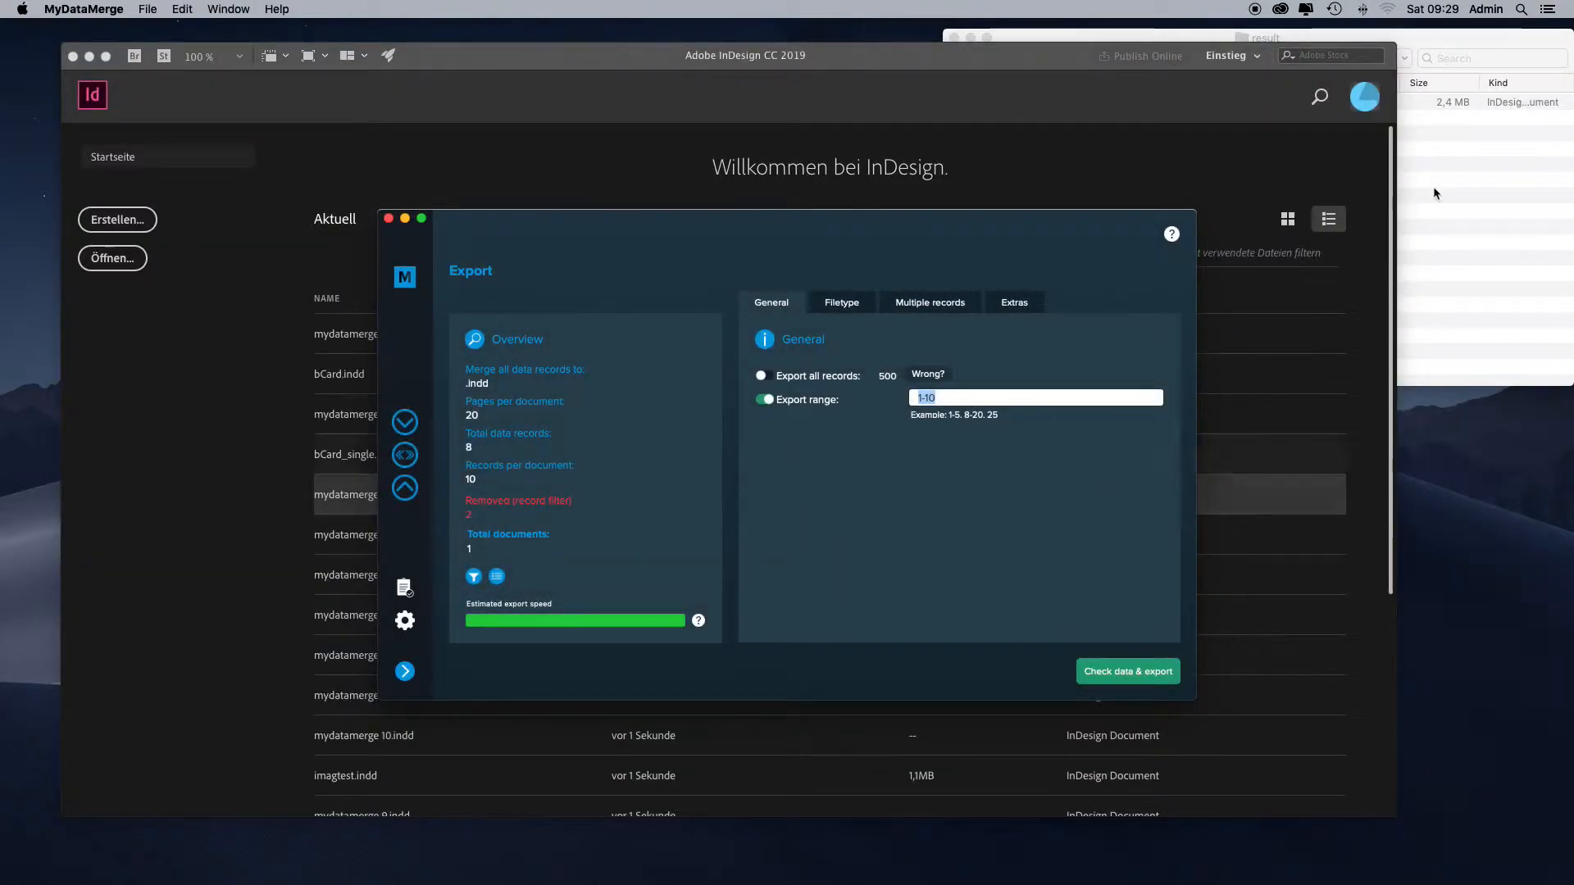
Open the exported mydatamerge.indd from the result folder in InDesign, show its page thumbnails and activate the Selection tool.
click(1434, 193)
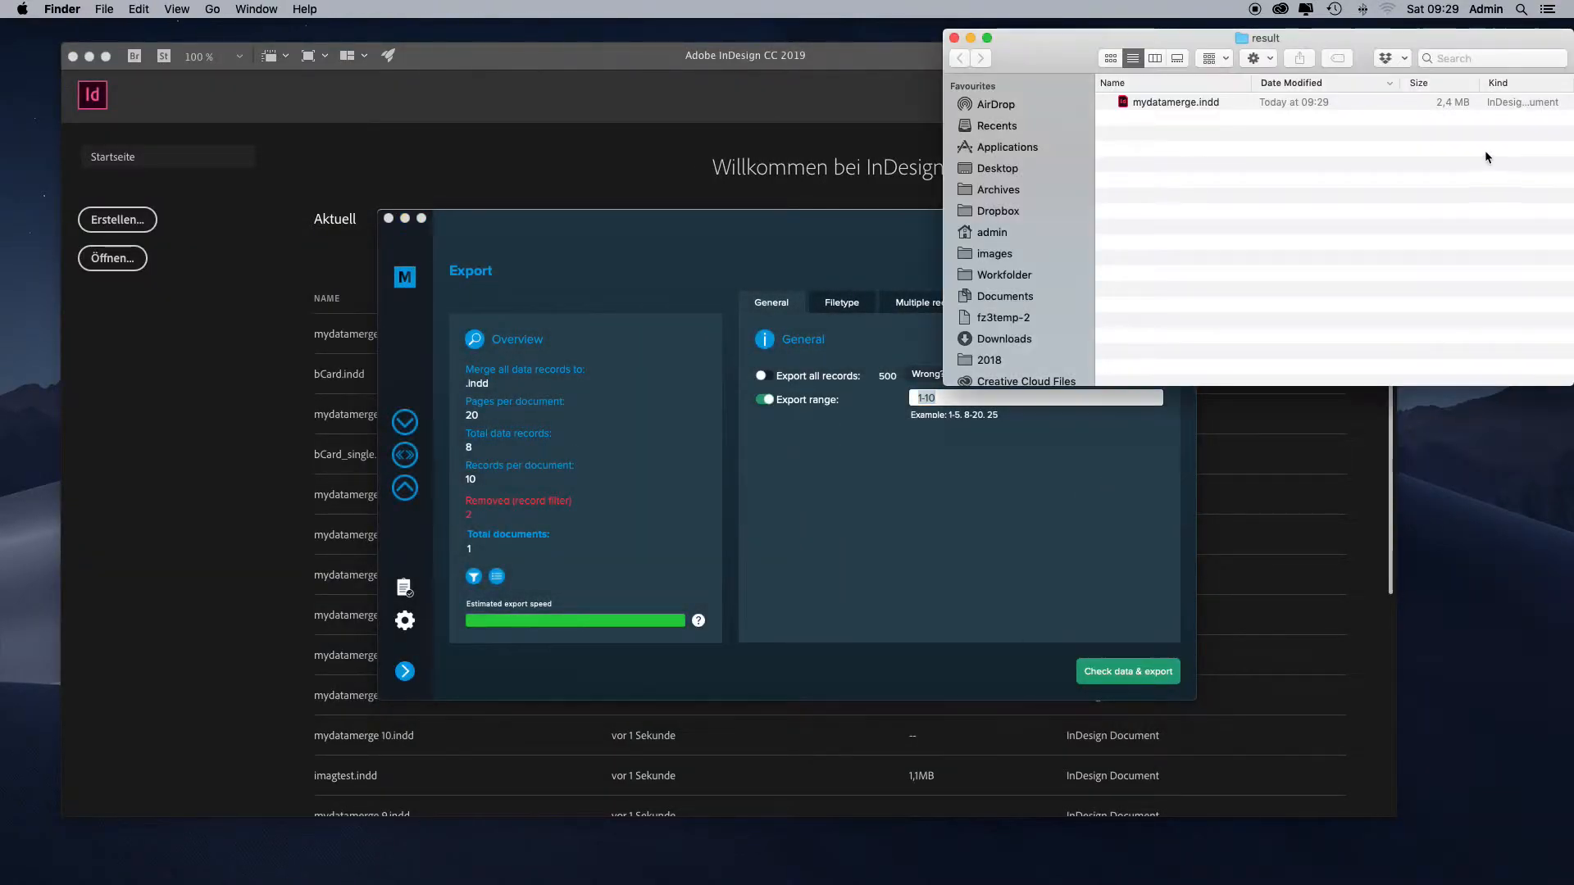
double_click(1146, 104)
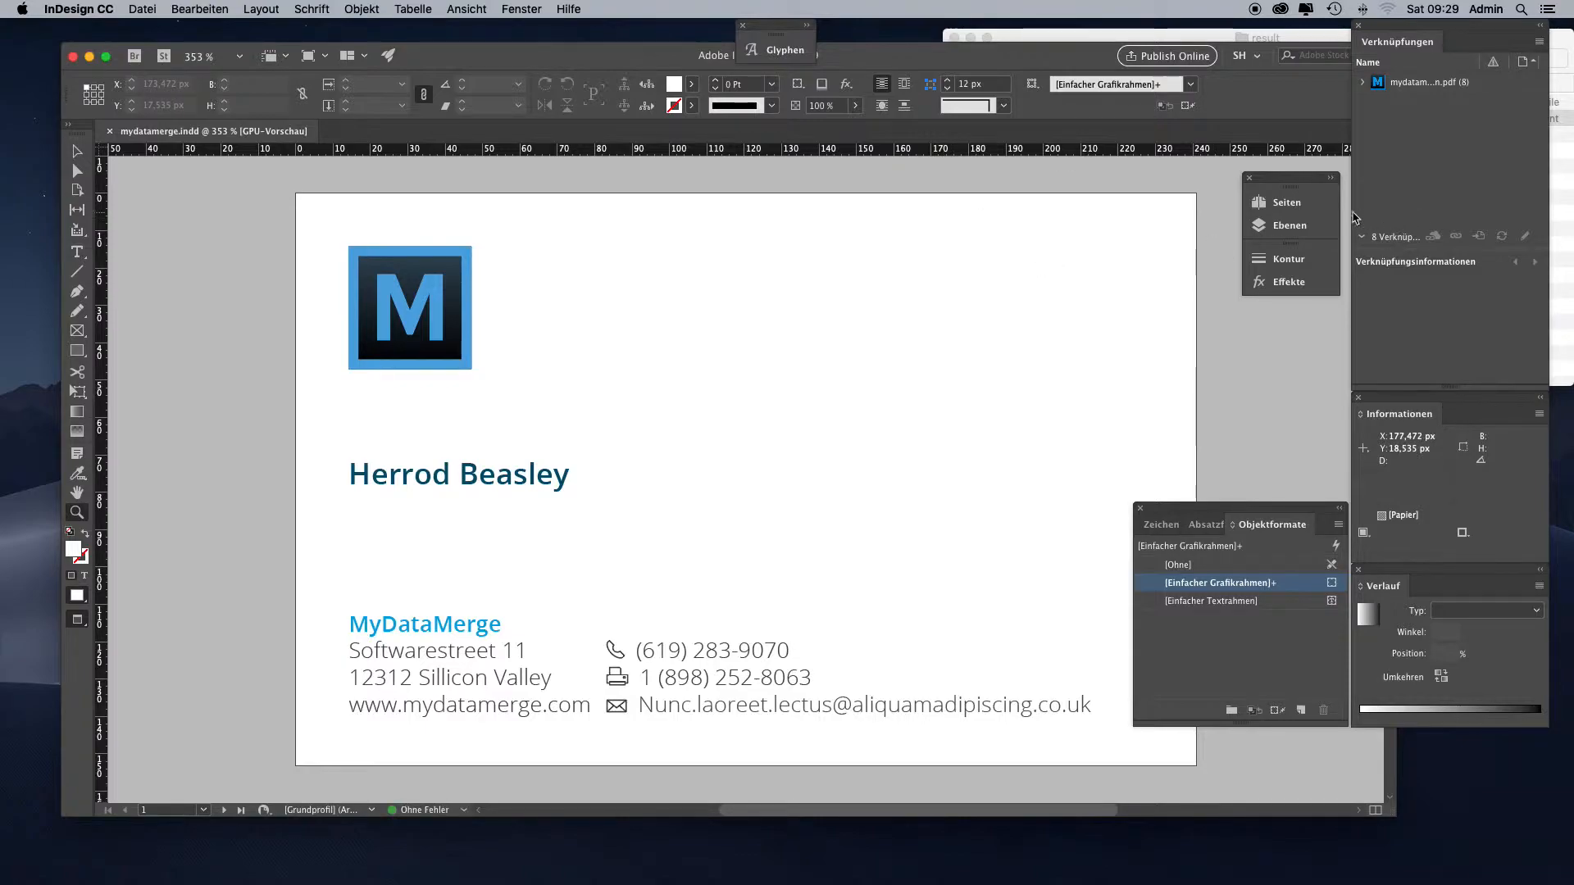
click(1286, 202)
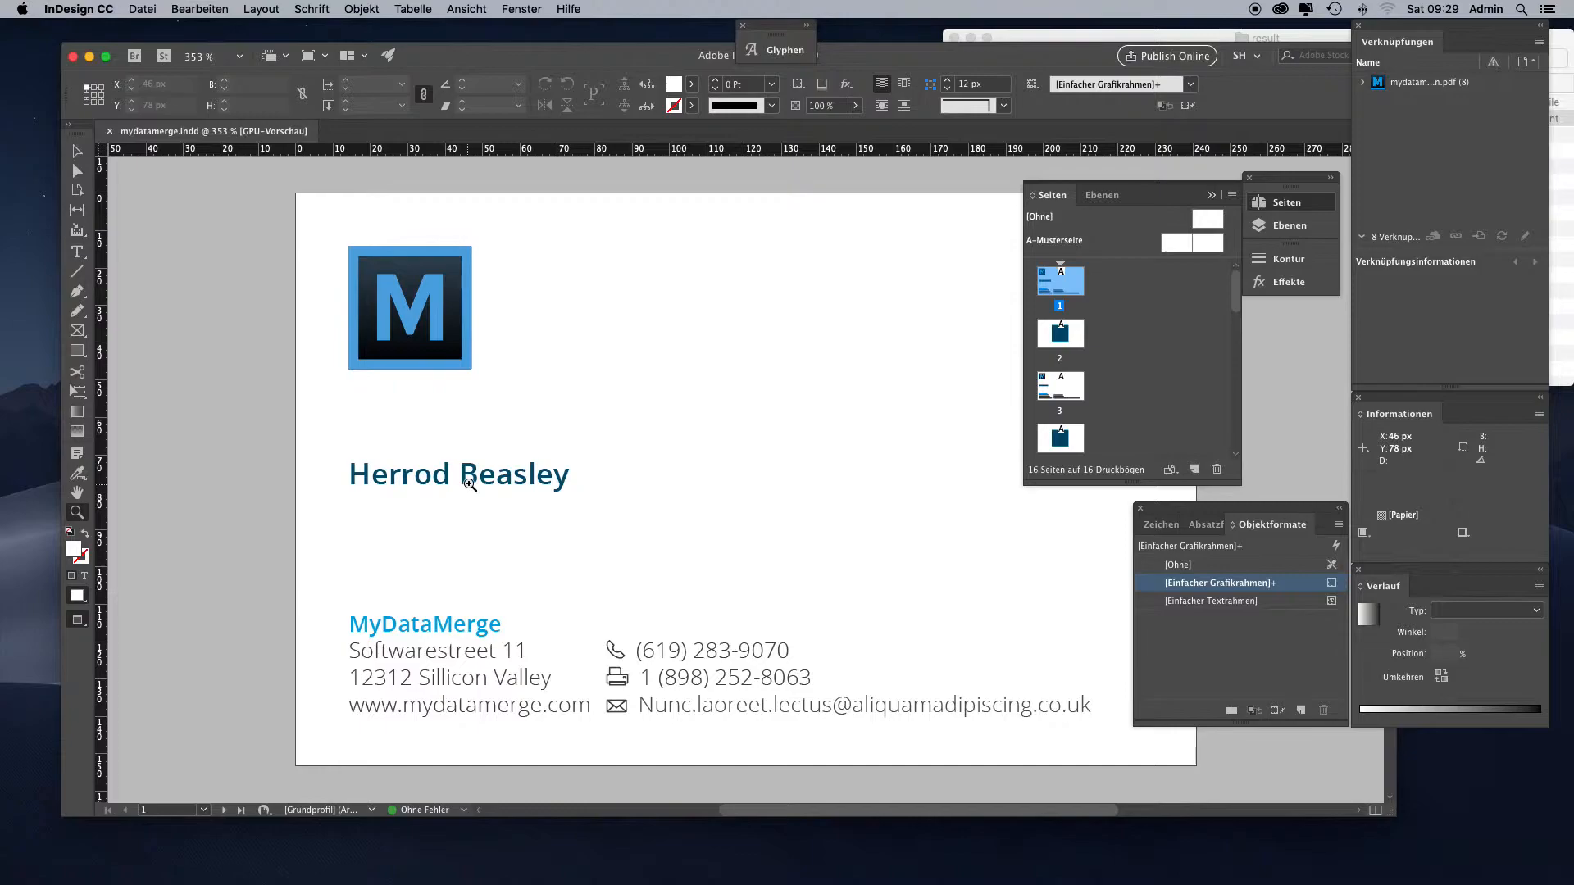
click(77, 151)
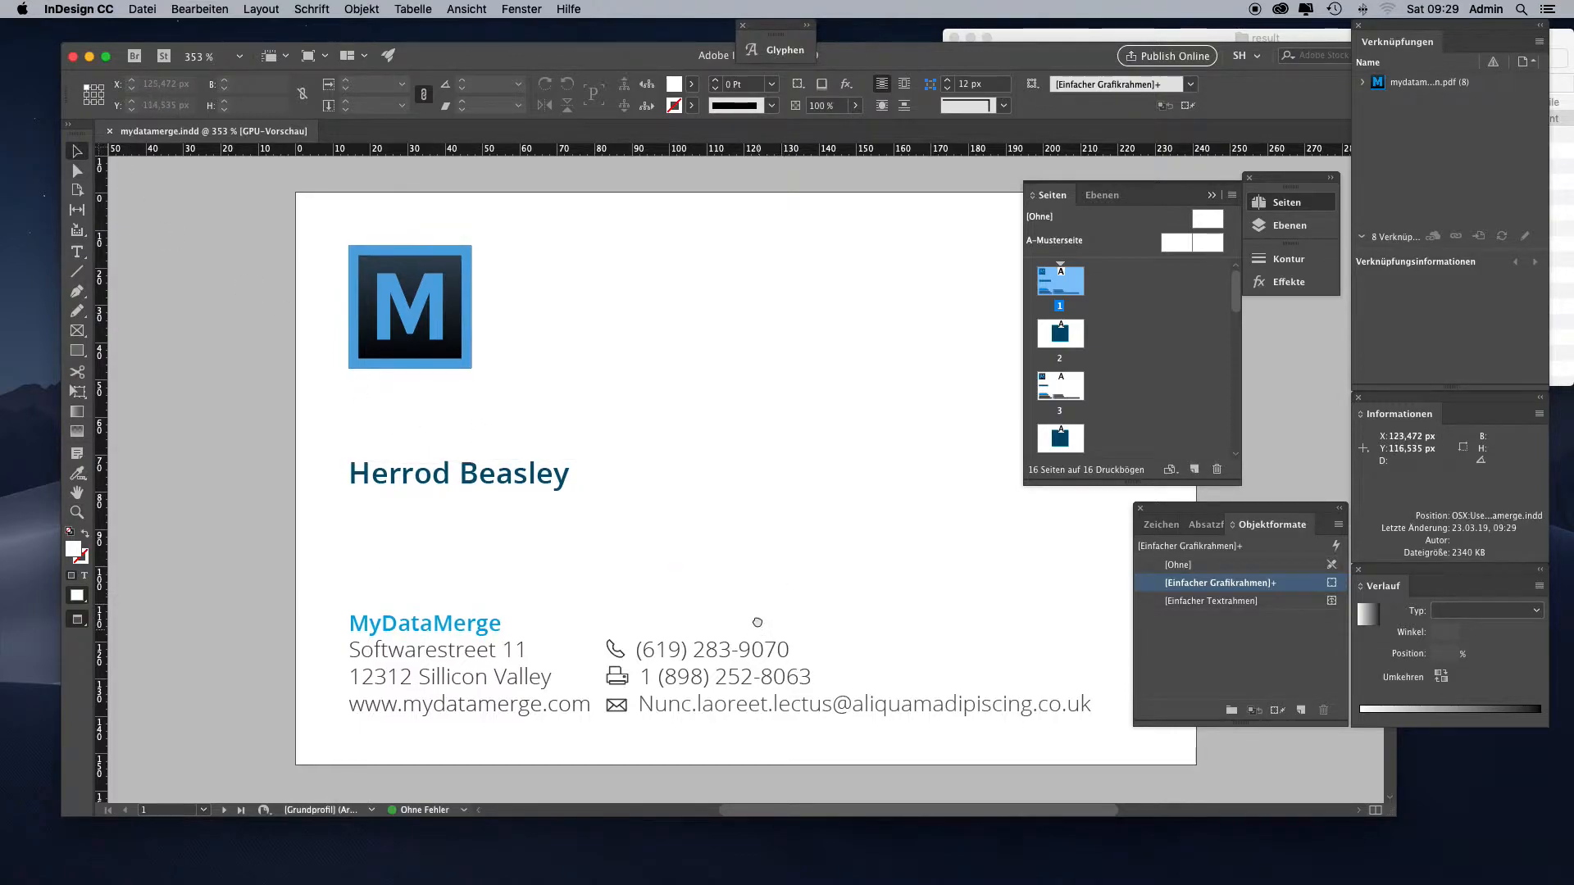
Look through the merged business cards from page 1 to page 7, examining the last-name order and the QR code backs.
scroll(700, 341, down, 10)
scroll(777, 270, down, 15)
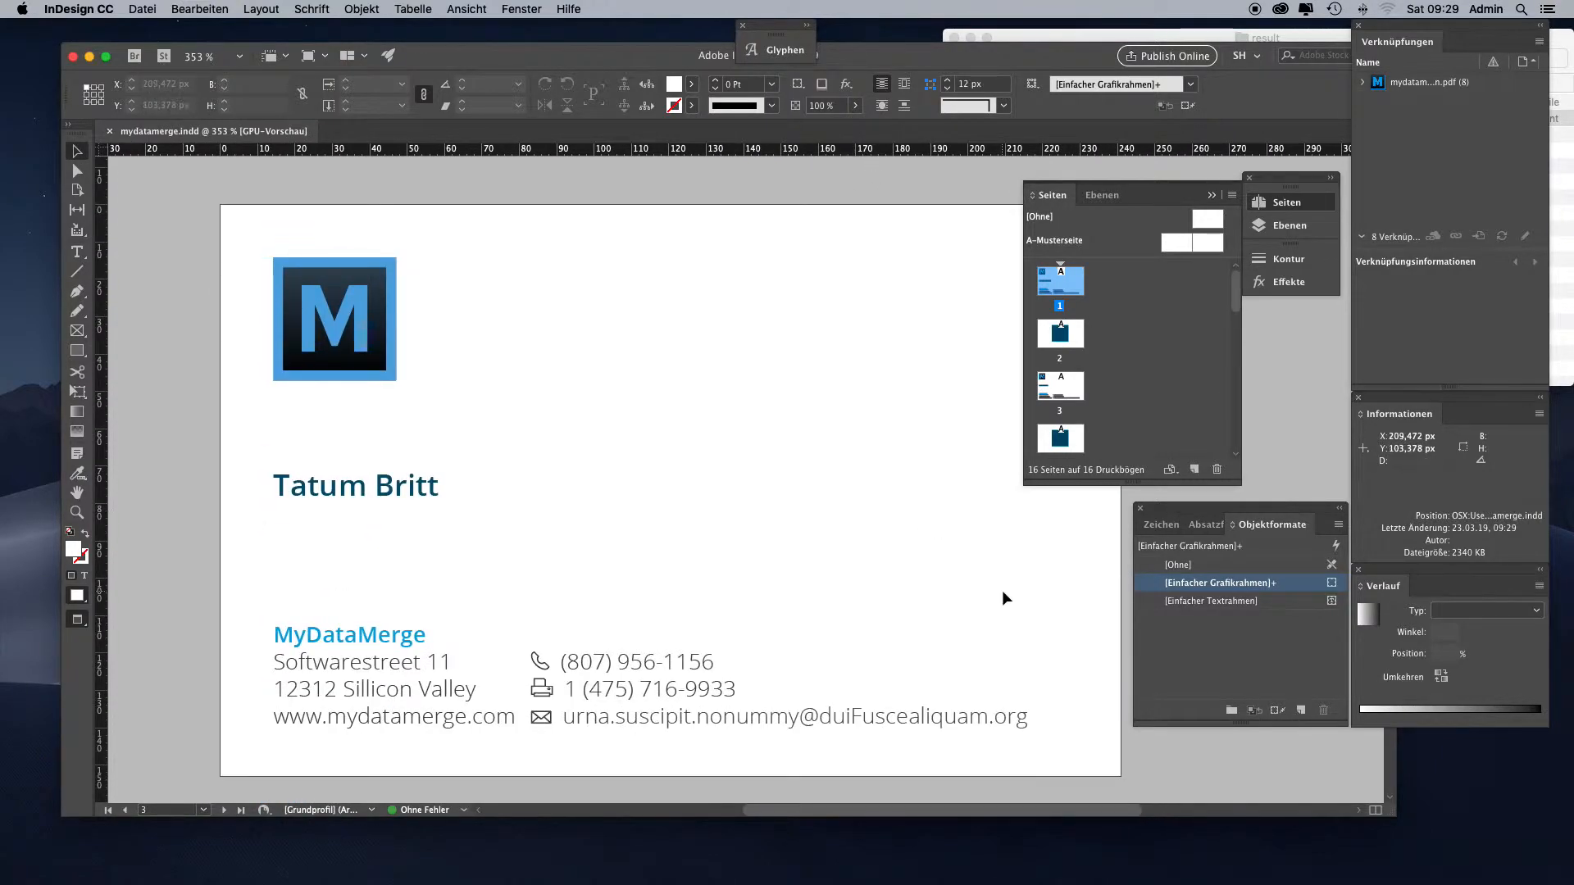
scroll(1008, 592, down, 15)
scroll(815, 288, down, 20)
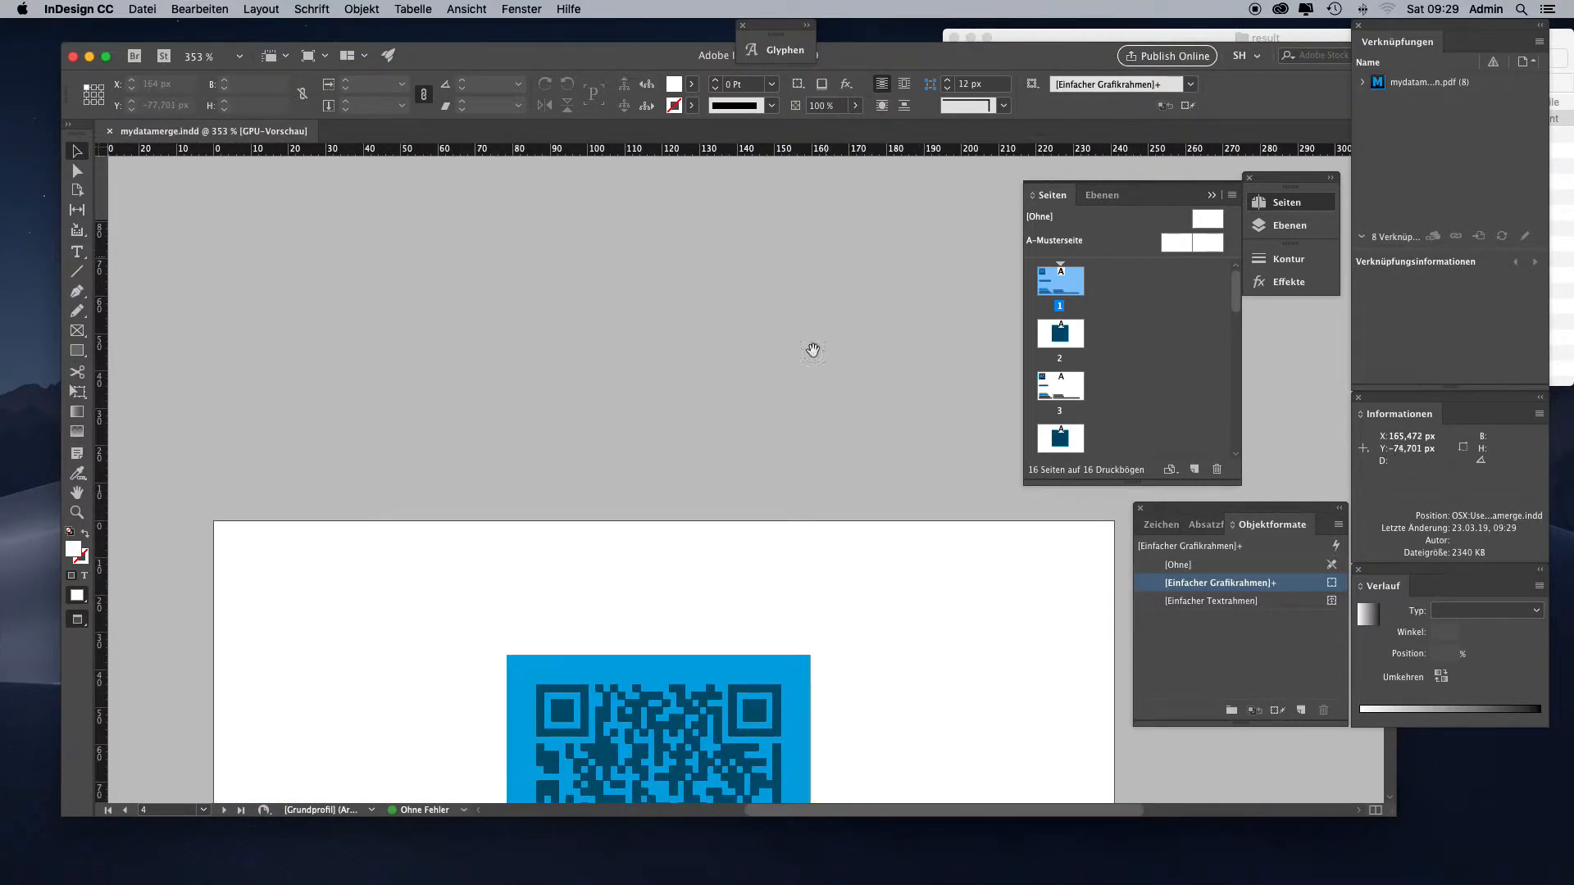
scroll(899, 555, down, 20)
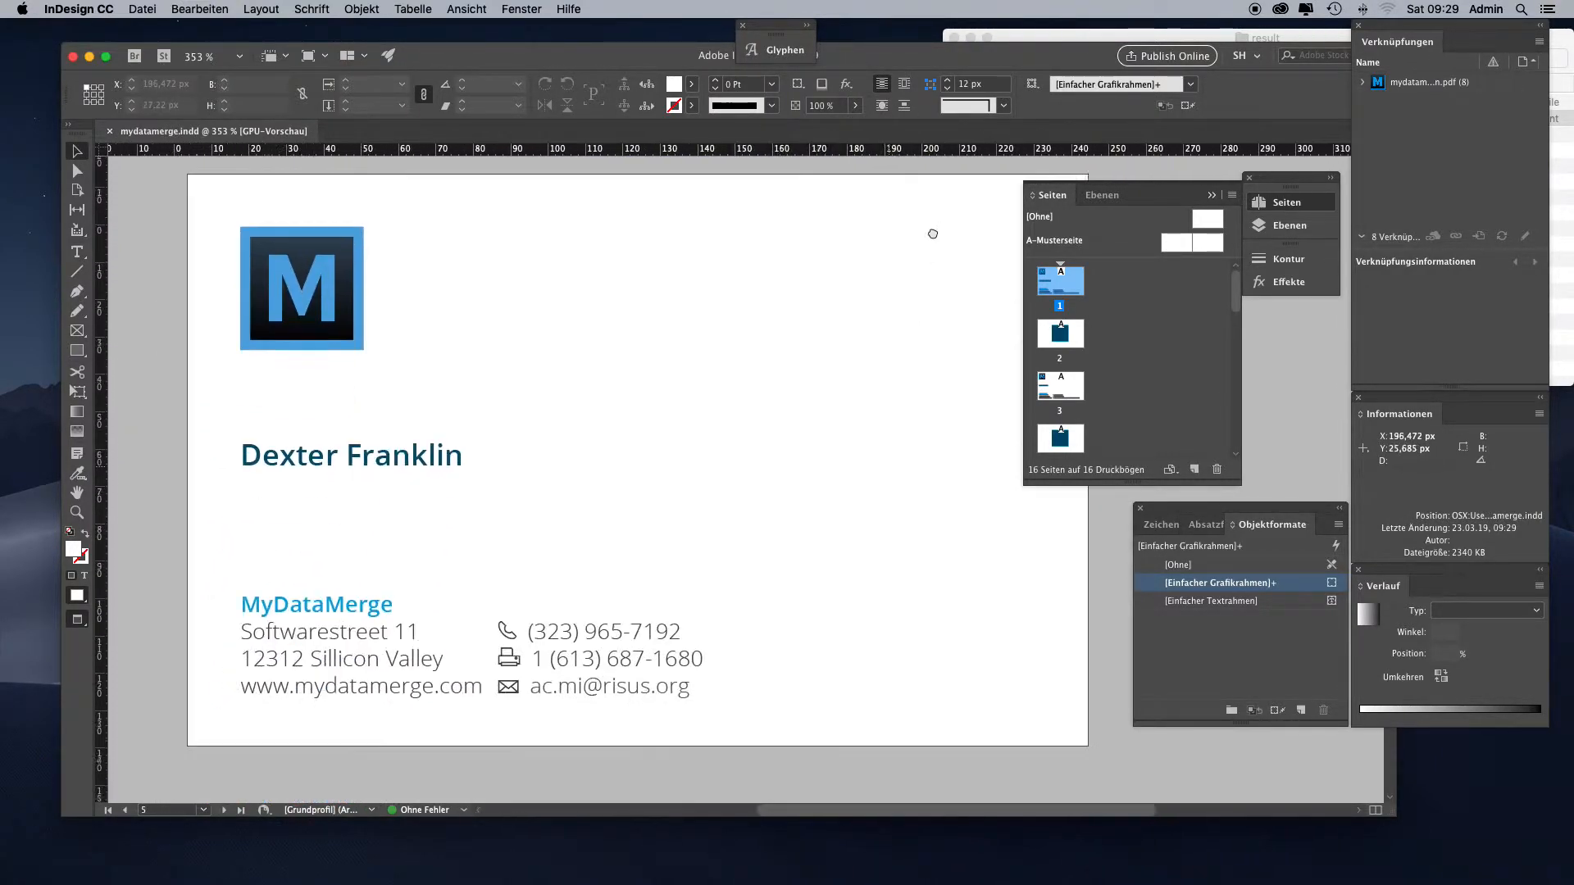
scroll(909, 418, down, 5)
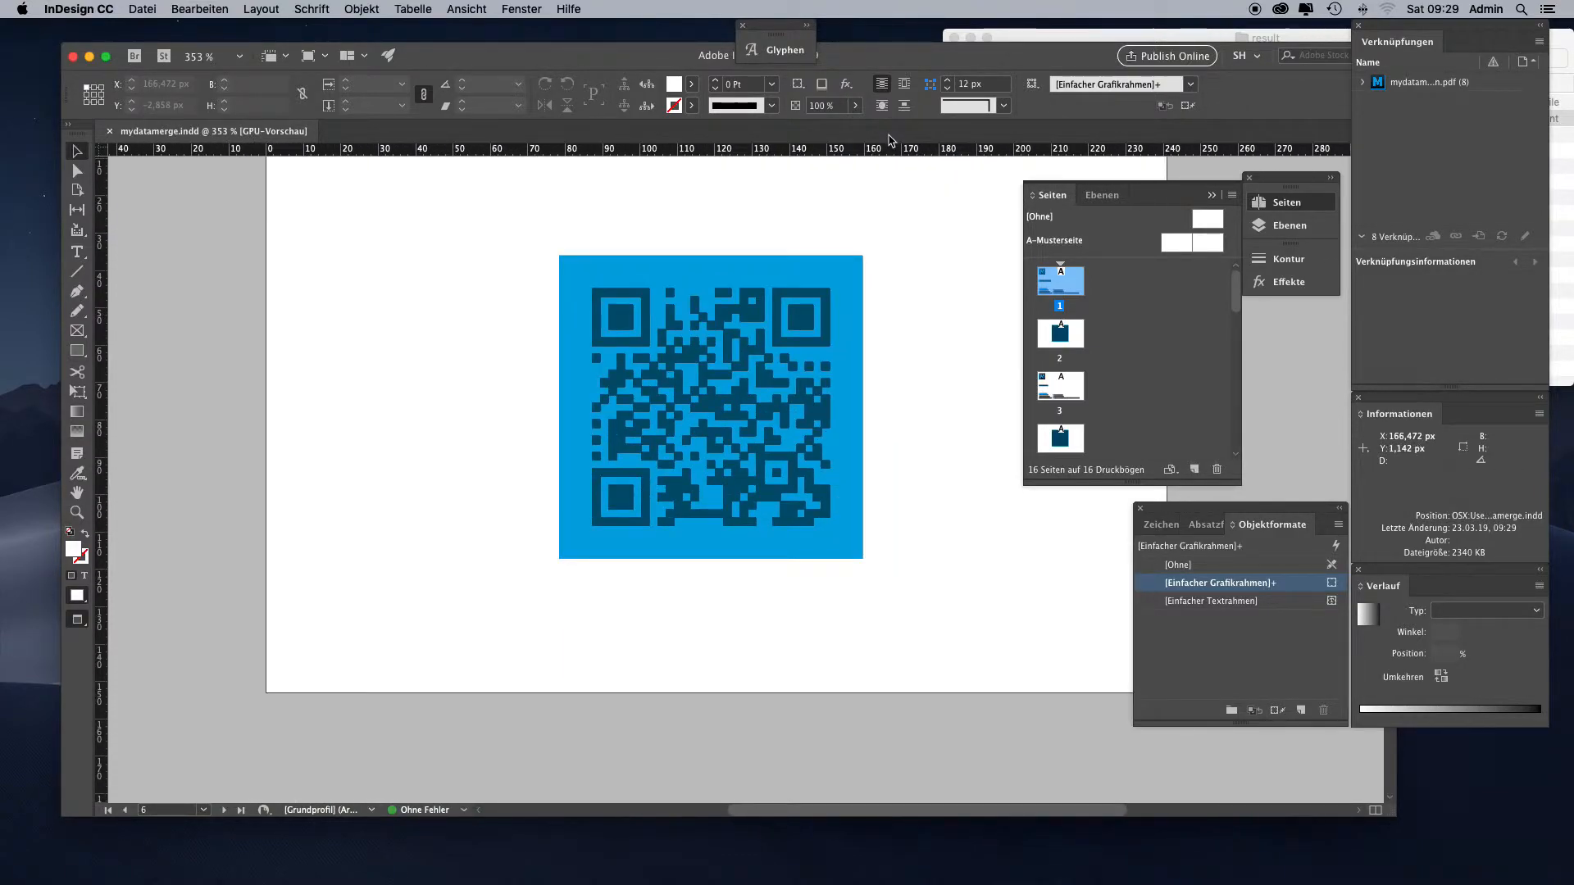
drag(858, 325, 809, 295)
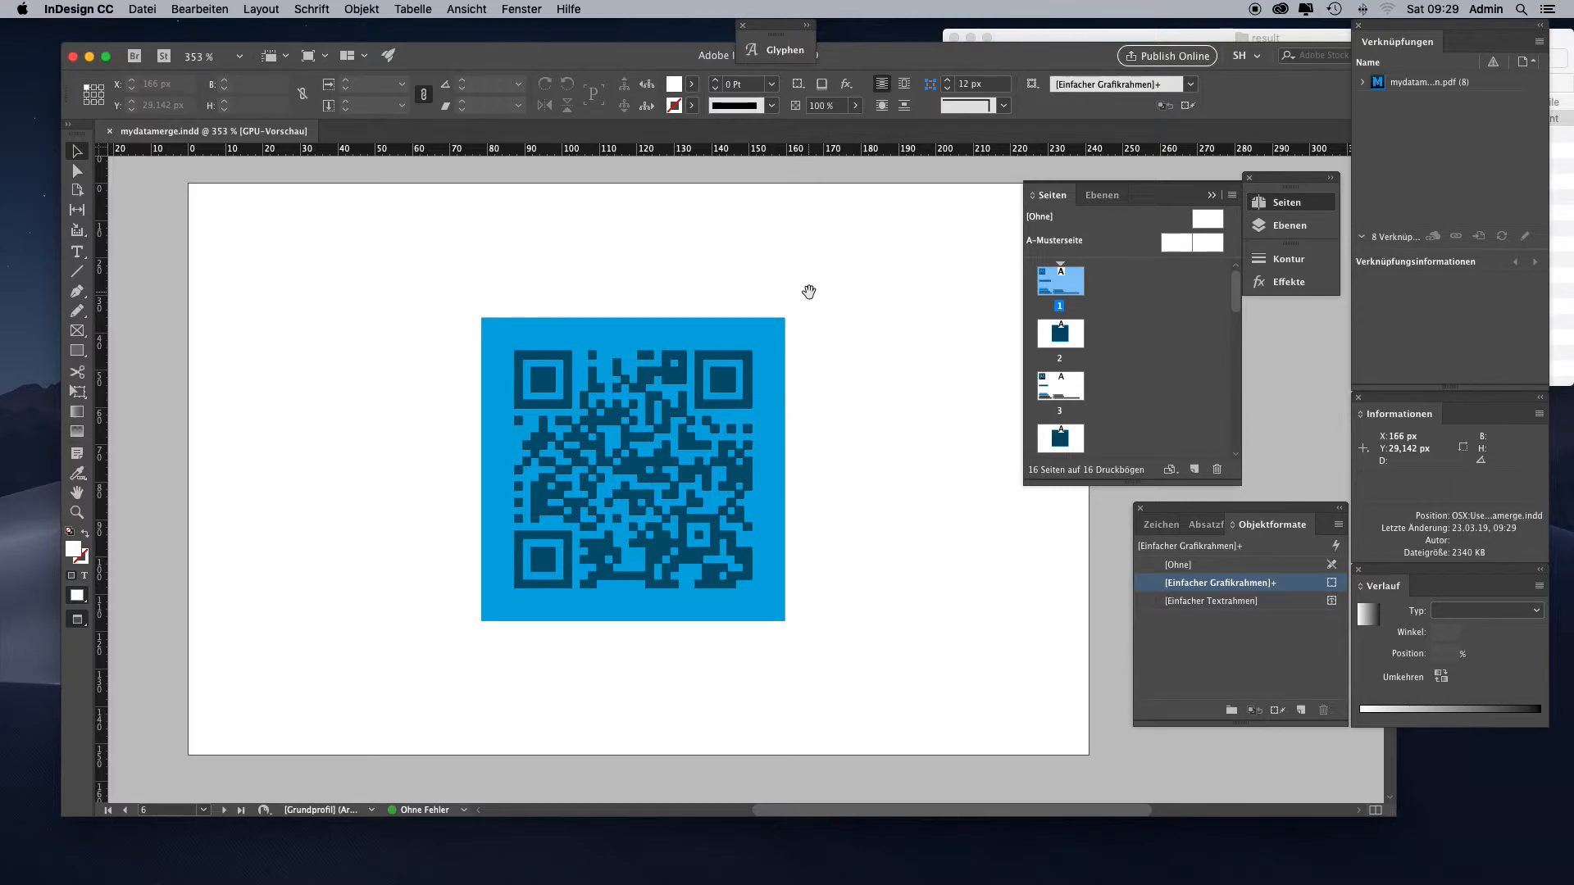
scroll(809, 292, down, 15)
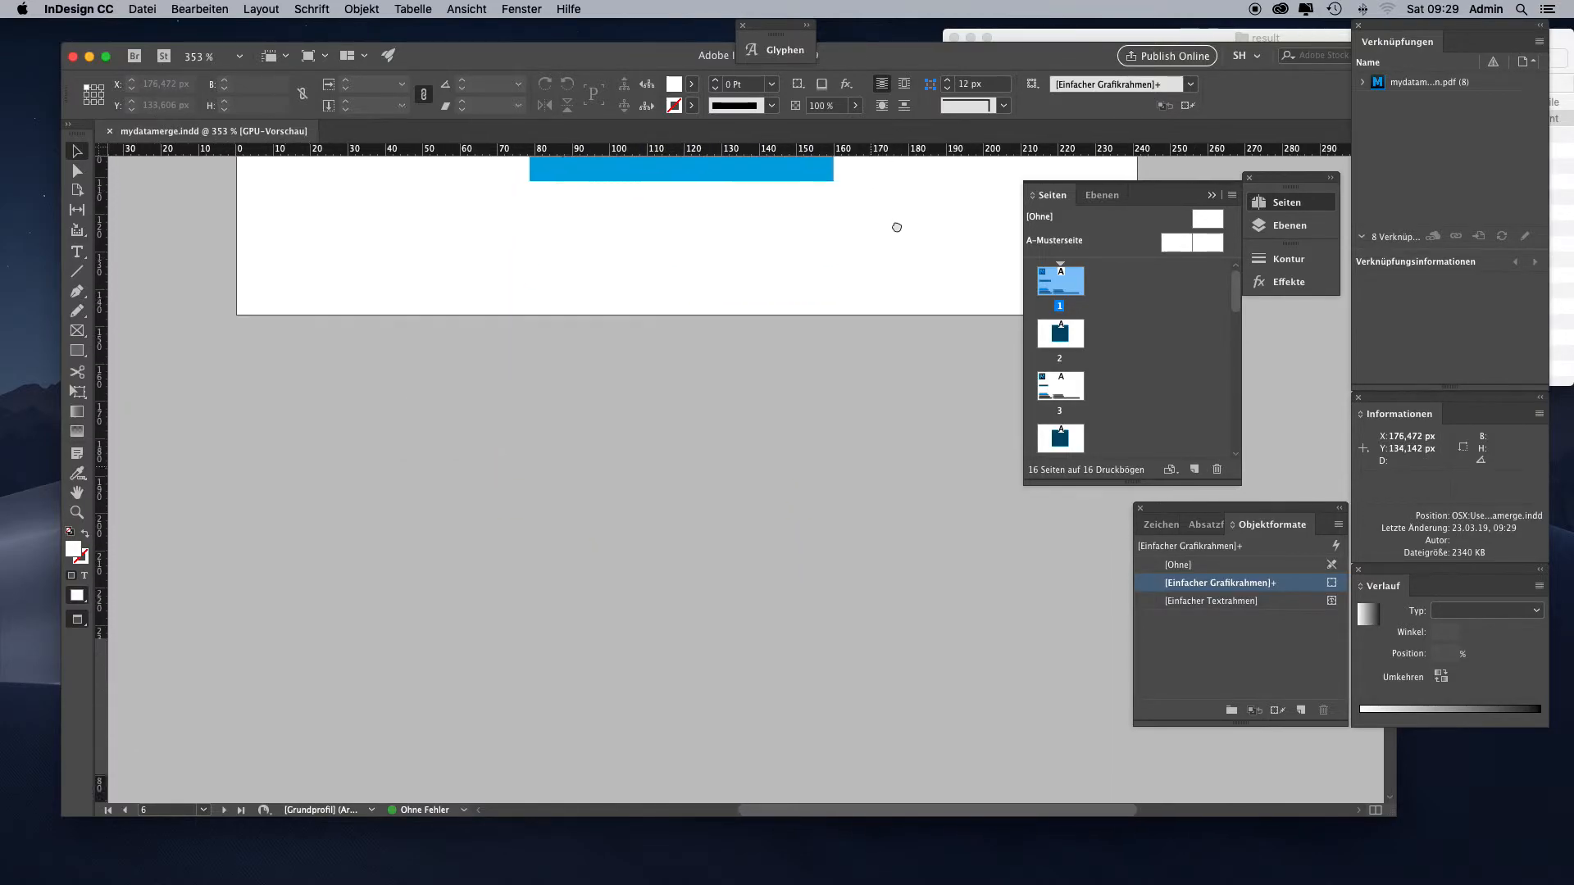
scroll(869, 447, down, 10)
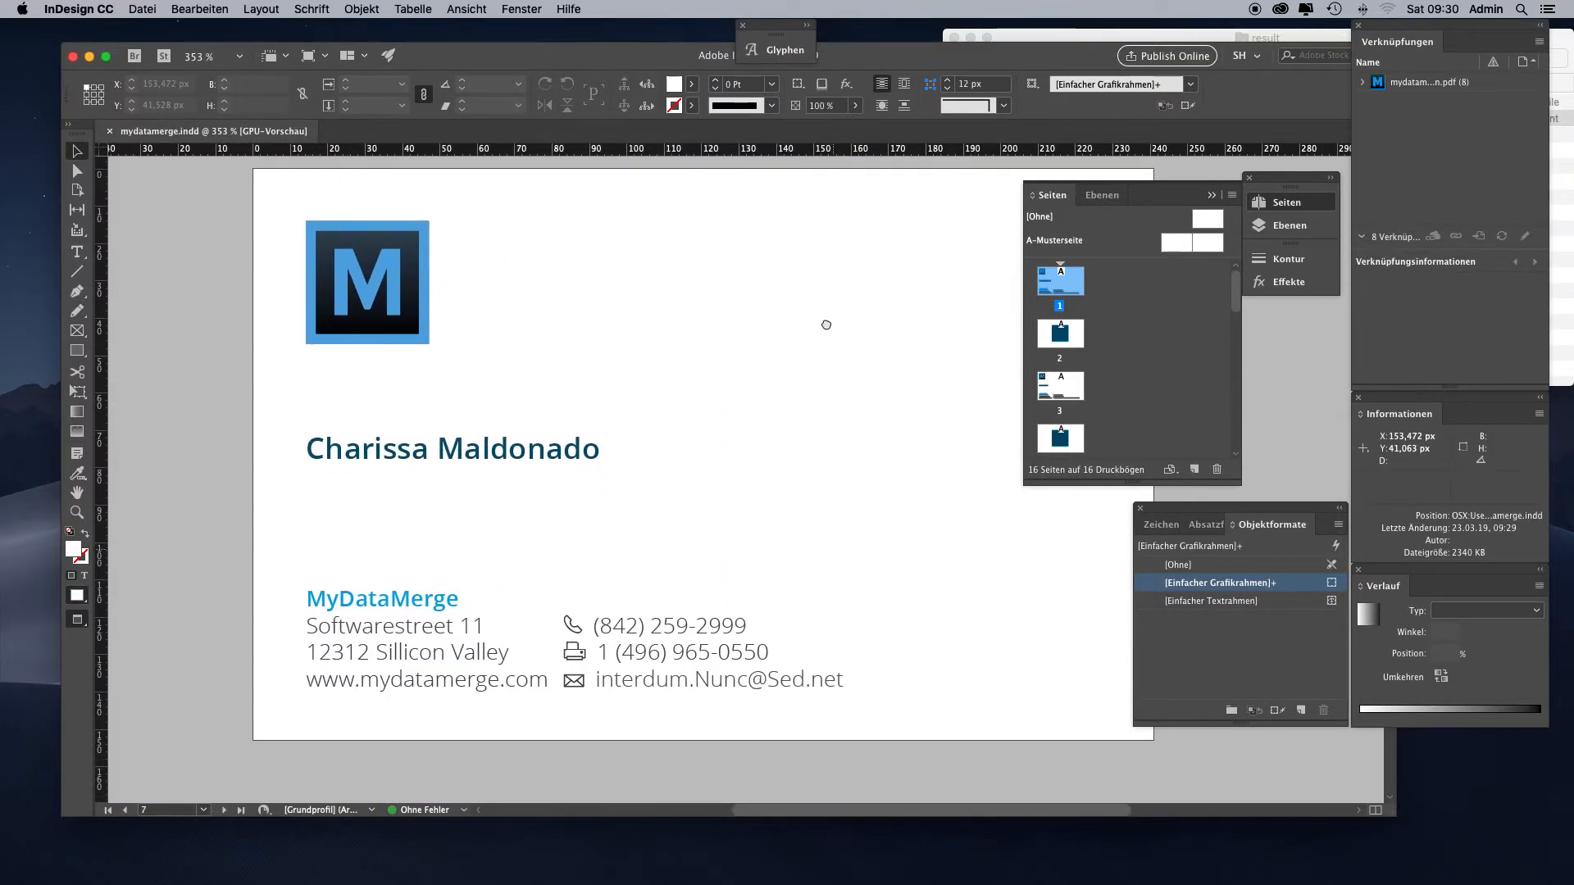
scroll(792, 360, right, 3)
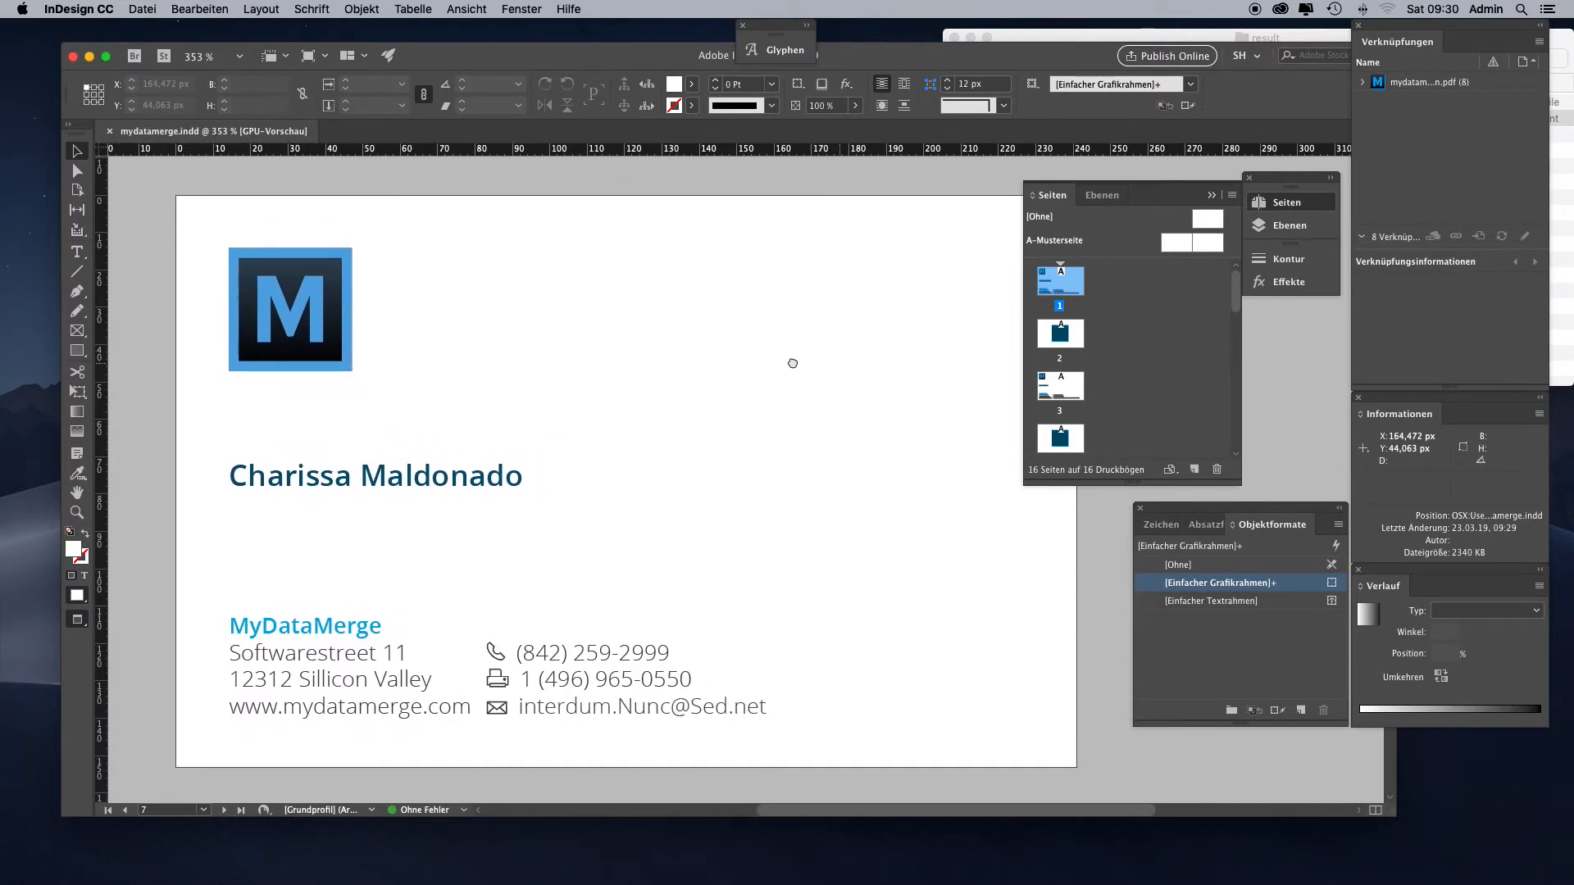